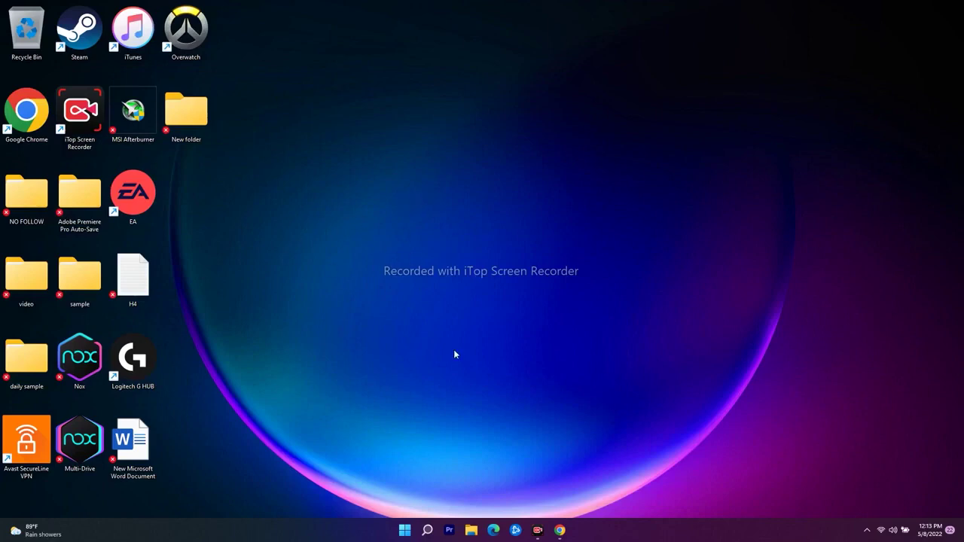
Step: Launch the Microsoft Store and the Xbox app, and bring the Store back to the front
click(427, 530)
click(386, 352)
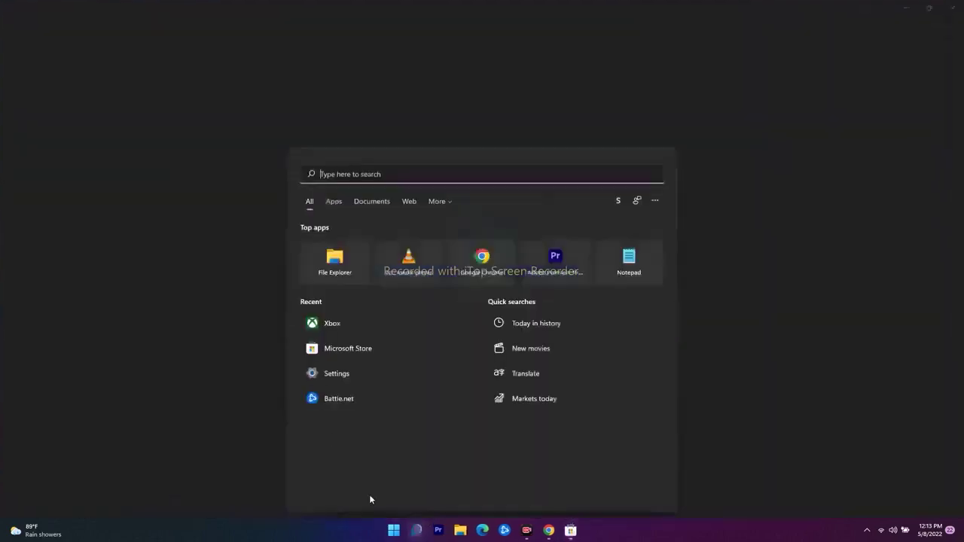
click(356, 325)
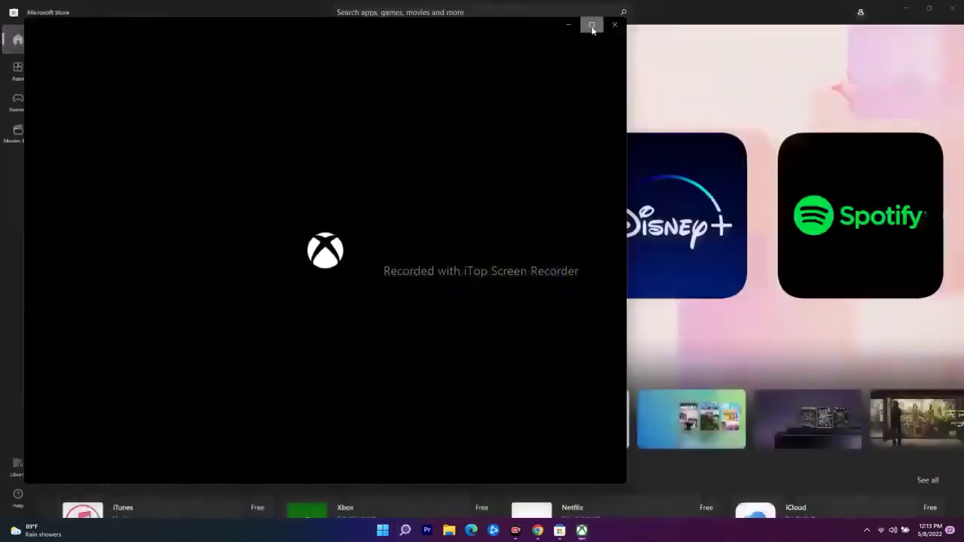
click(591, 25)
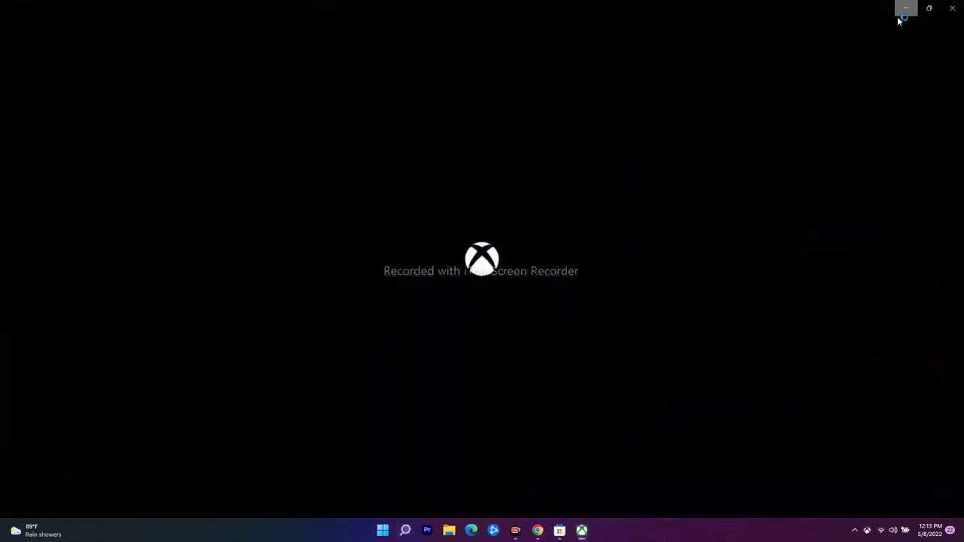
click(904, 11)
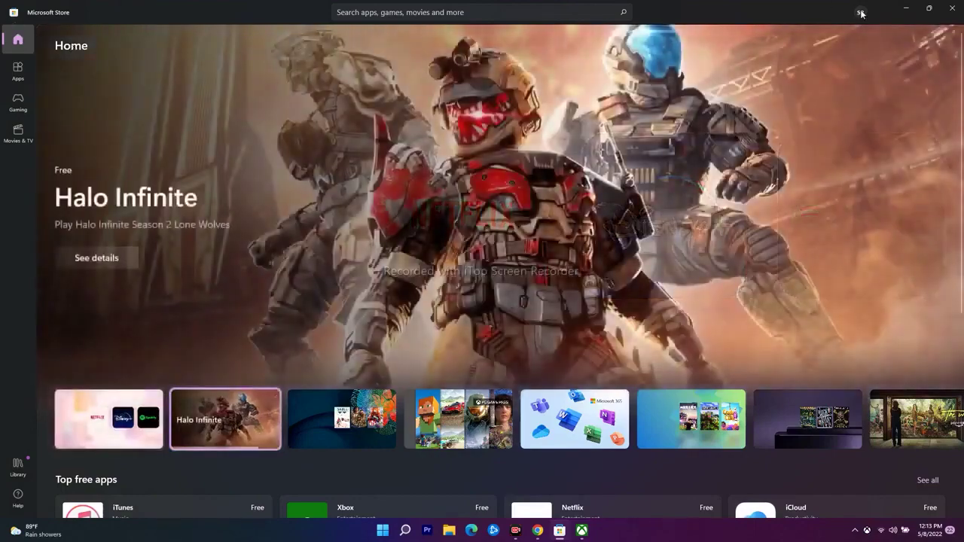
Step: Check which account e-mail is signed in to the Microsoft Store, and minimise the Store
click(863, 16)
drag(741, 46, 809, 45)
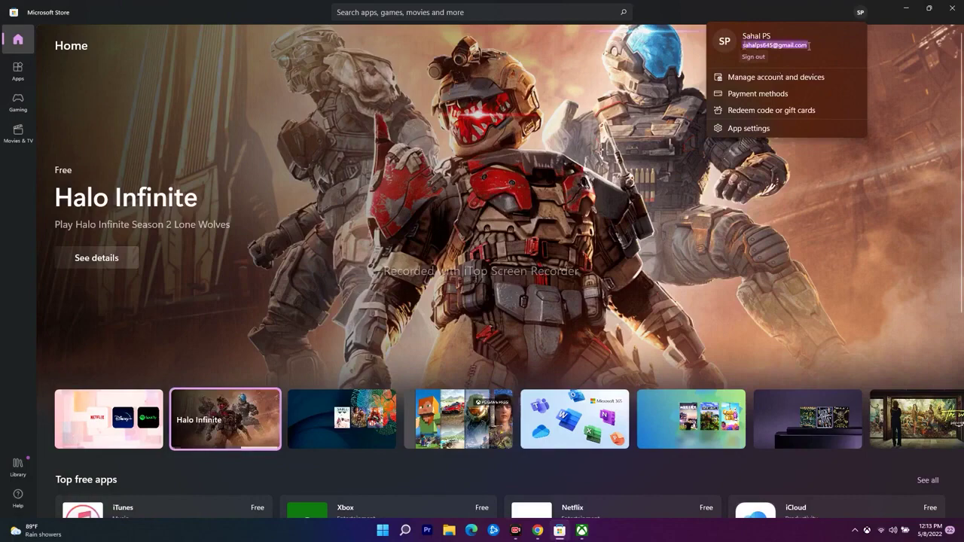
click(927, 94)
click(906, 9)
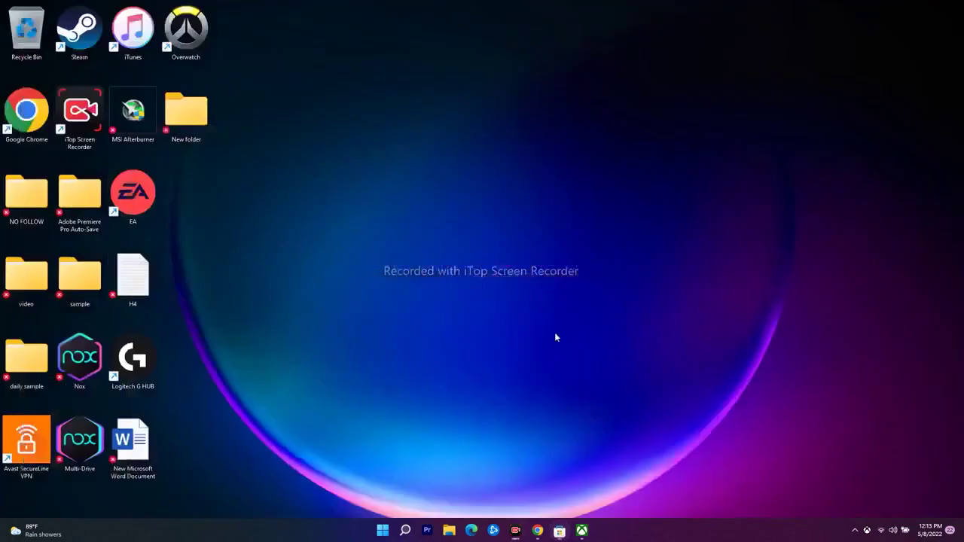
Step: Check which account is signed in to the Xbox app and view its profile options, then minimise the app
click(581, 530)
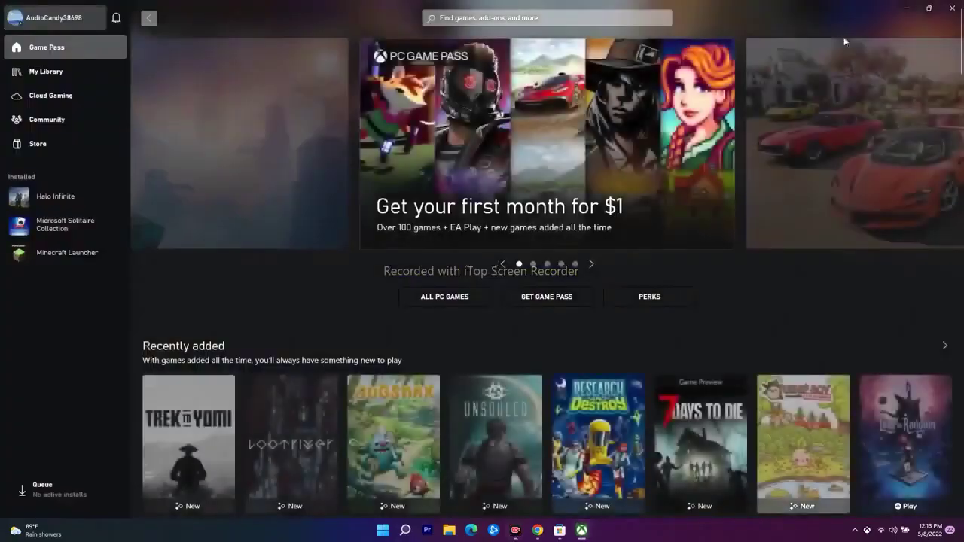
click(64, 18)
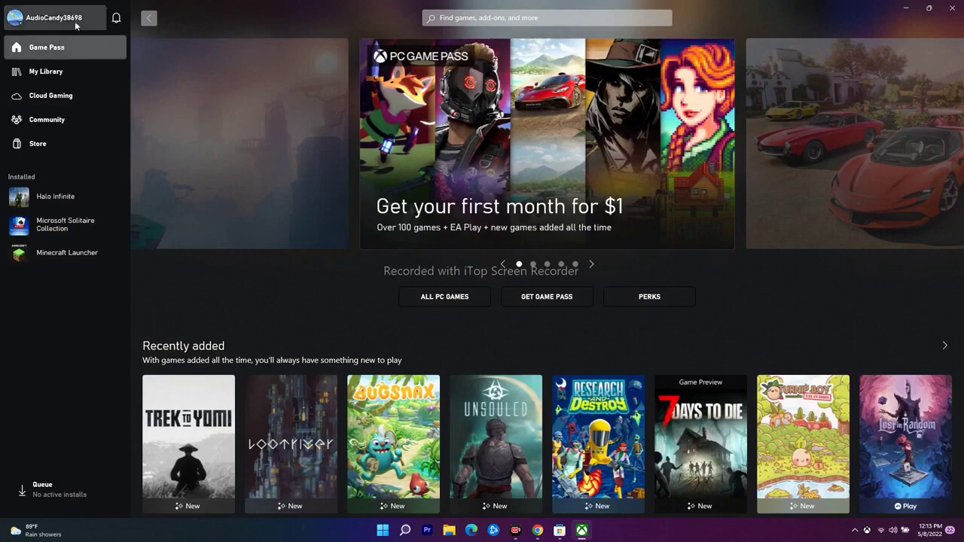
click(59, 17)
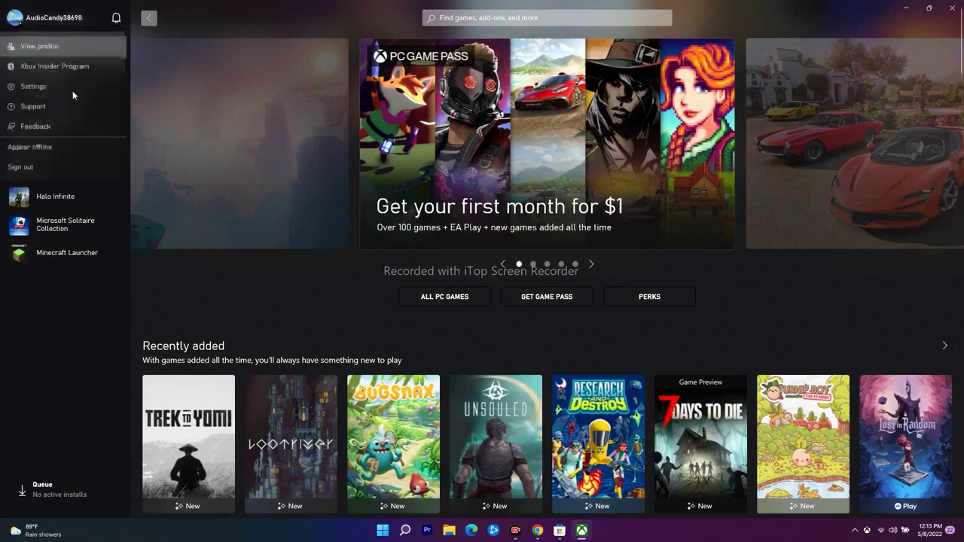
click(58, 366)
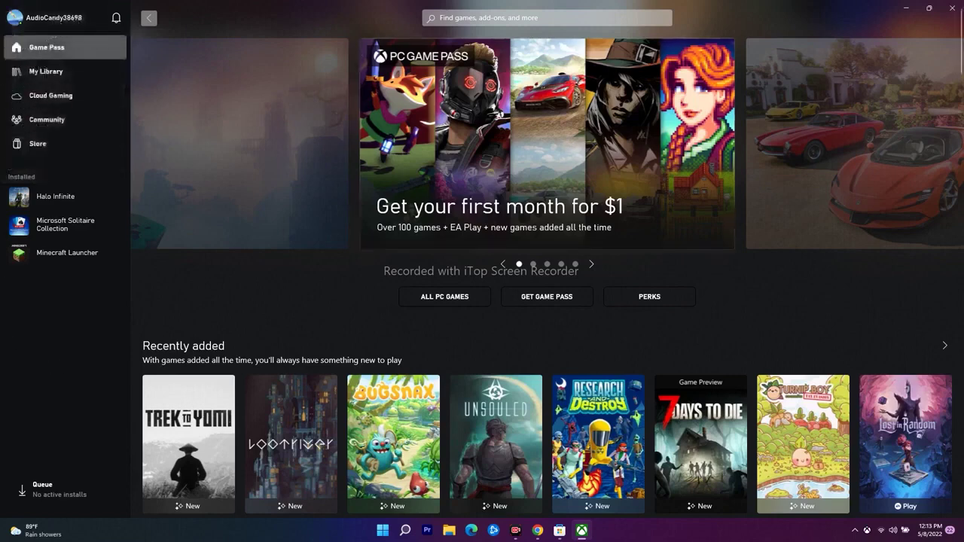
click(928, 8)
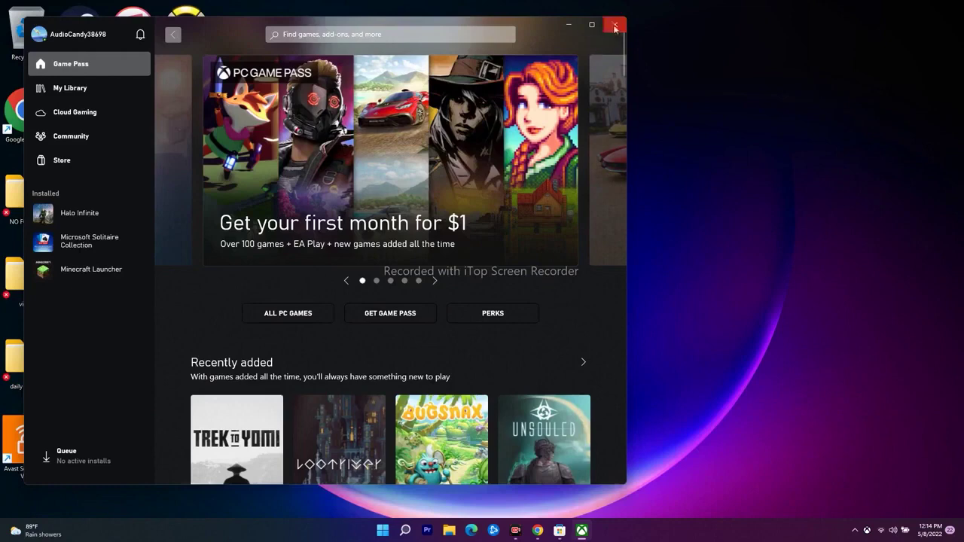
click(568, 24)
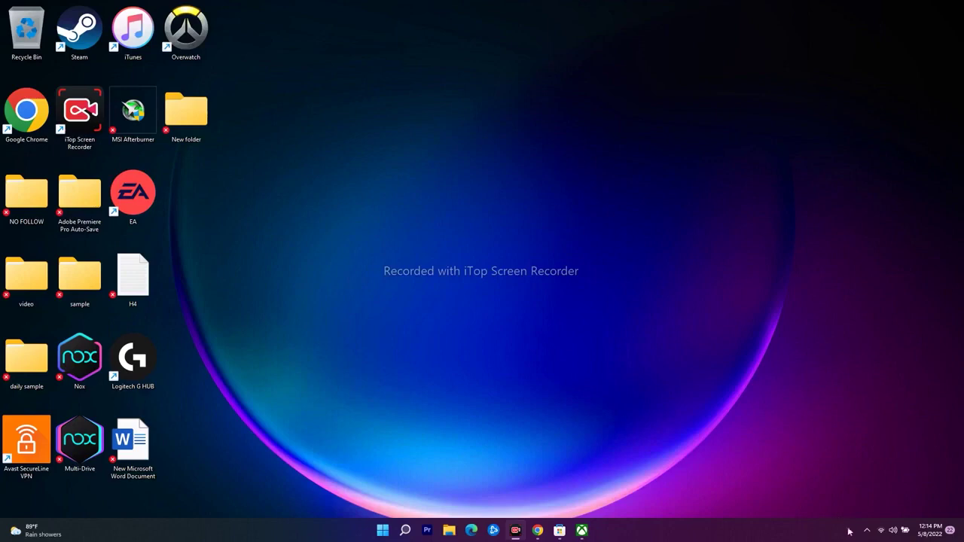
Step: Check the system date and the automatic time and time zone options in the Windows Date & time settings
mouse_move(932, 535)
click(930, 533)
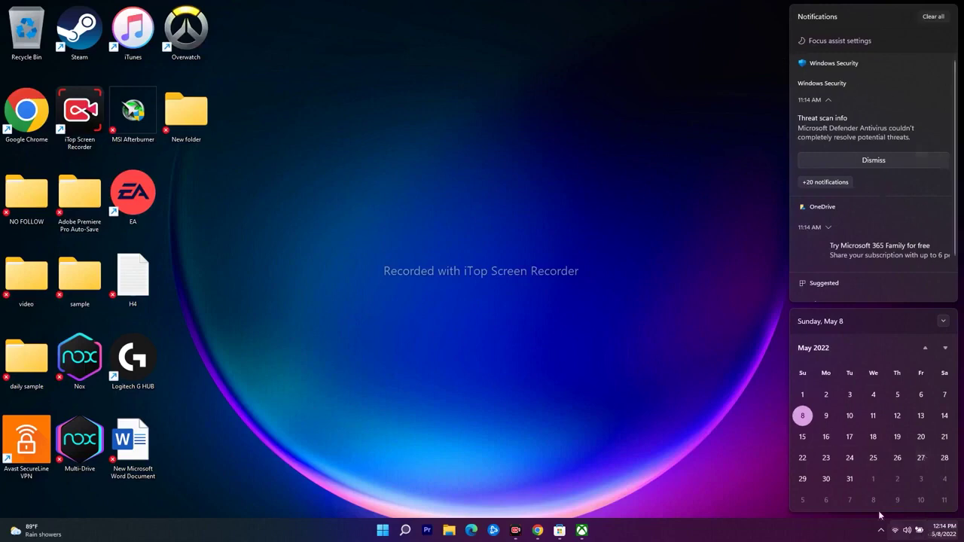
click(460, 435)
click(405, 530)
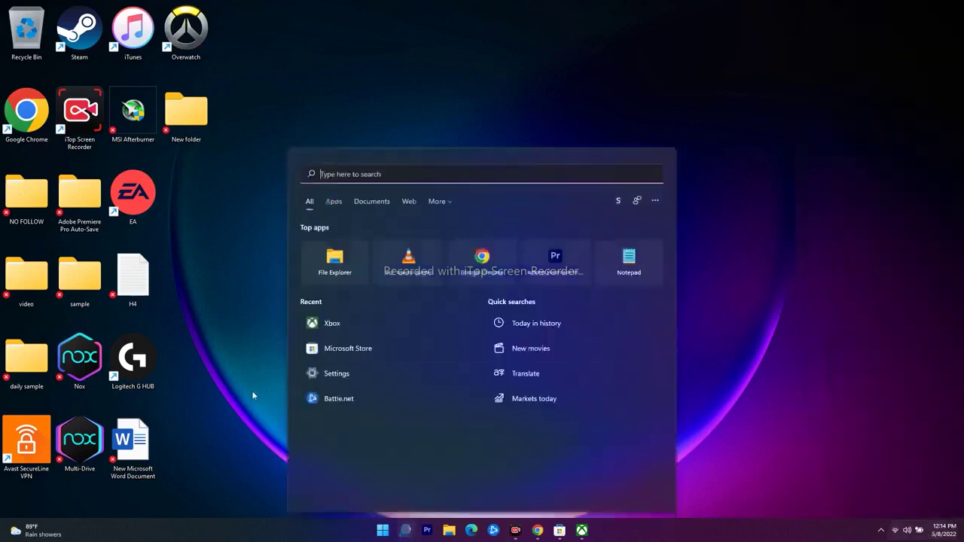
click(339, 373)
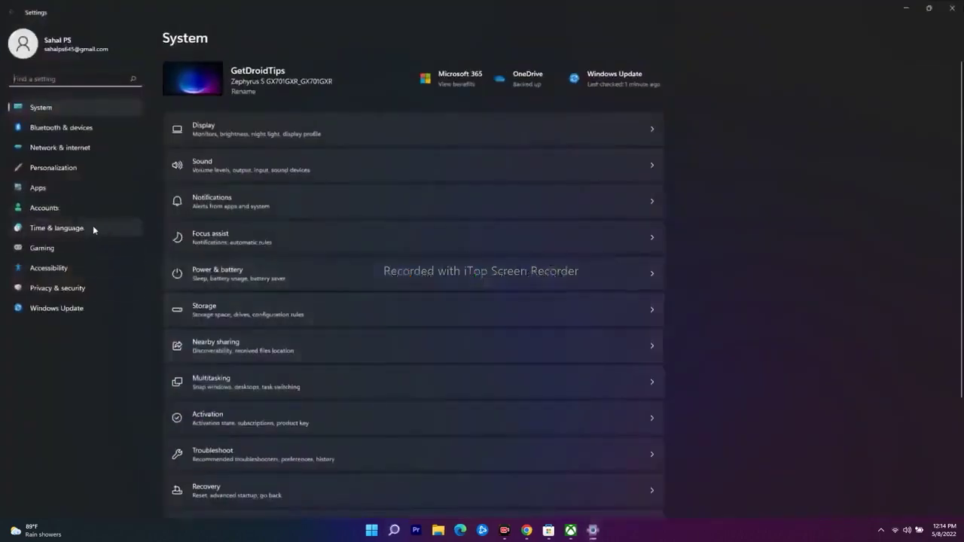
click(83, 228)
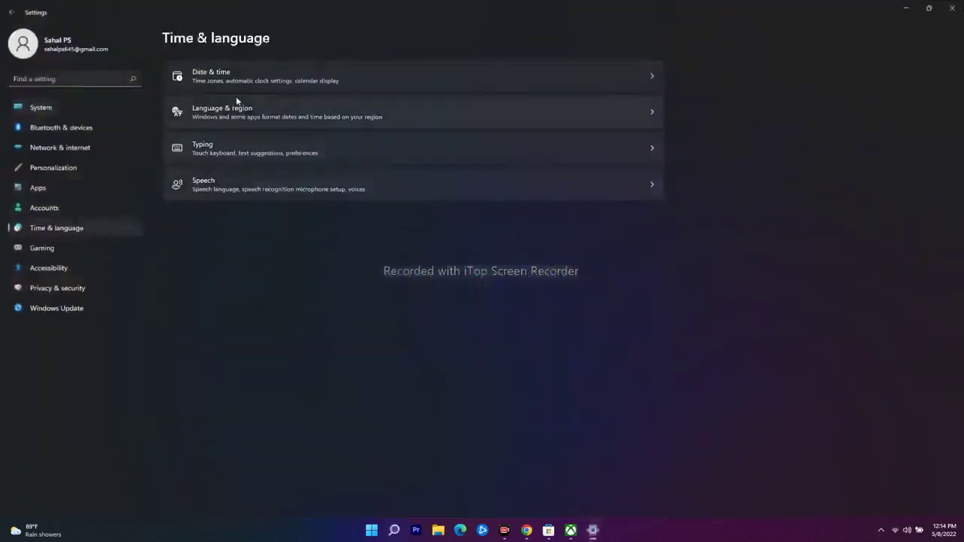
click(361, 71)
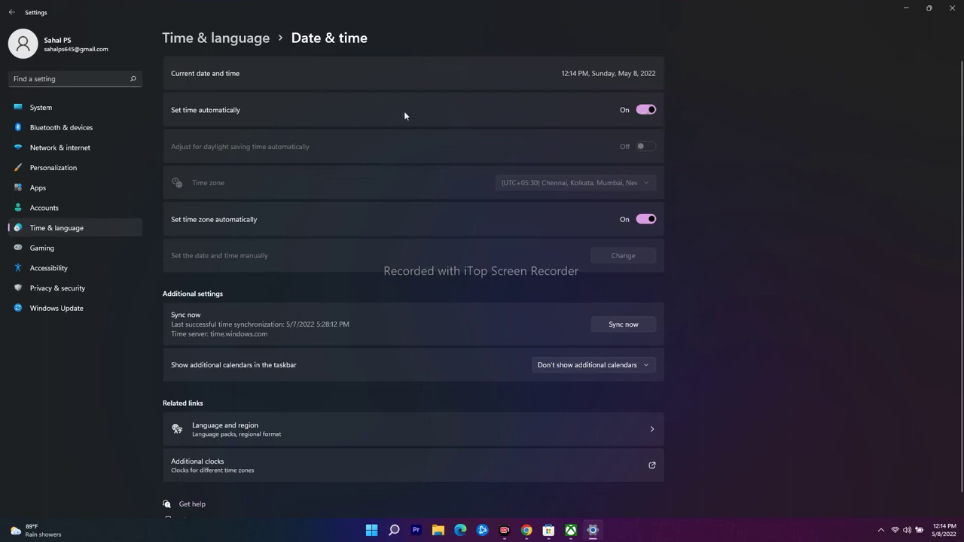
click(952, 8)
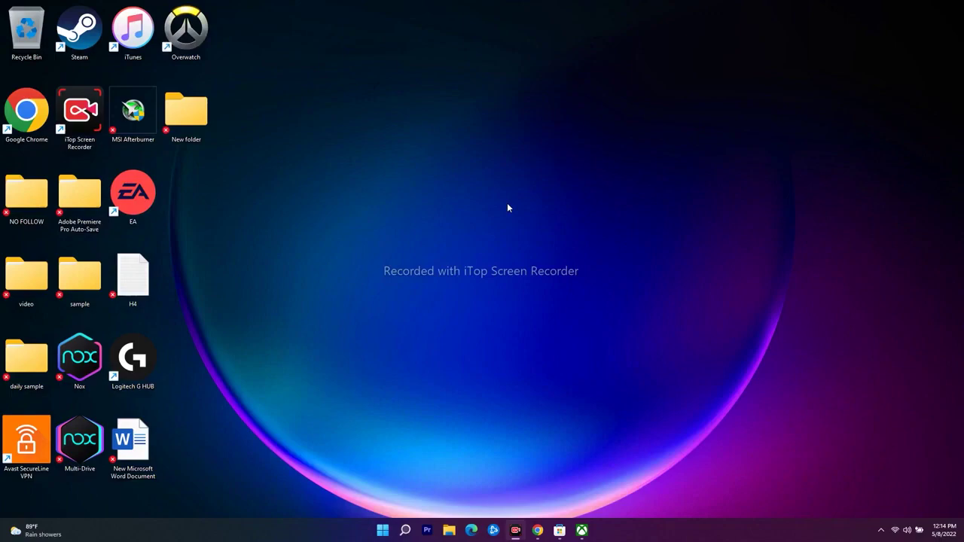
Step: View the Xbox app and the Microsoft Store in turn as alternative places to install the game from
click(581, 530)
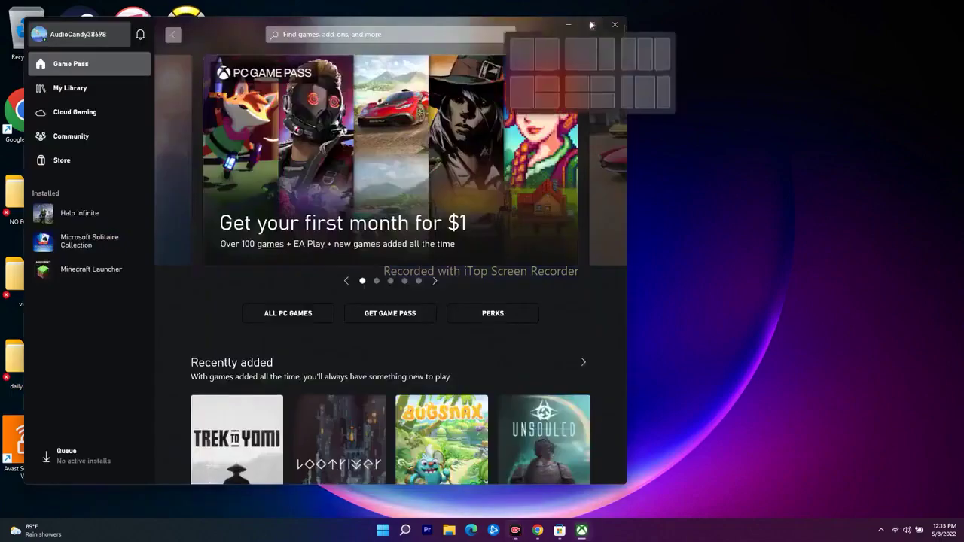
click(591, 25)
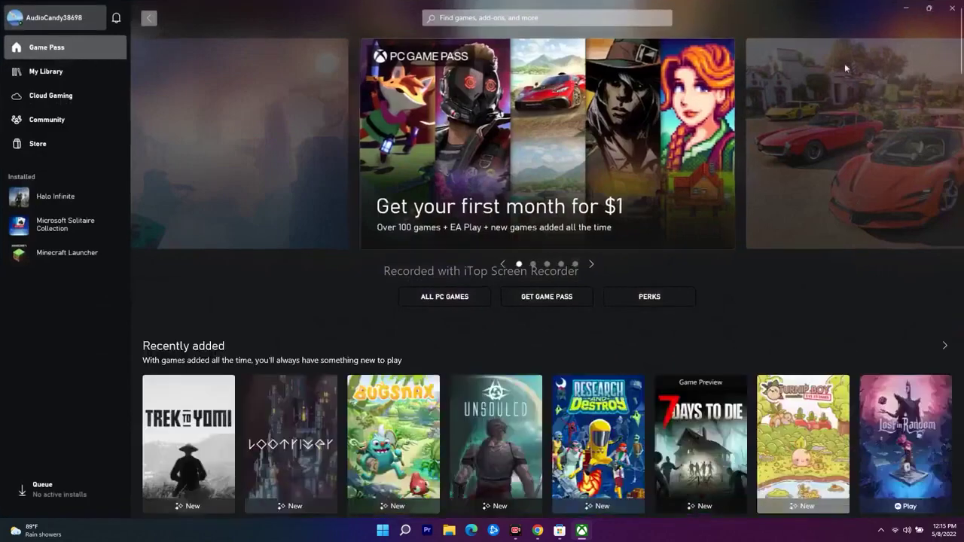
click(906, 8)
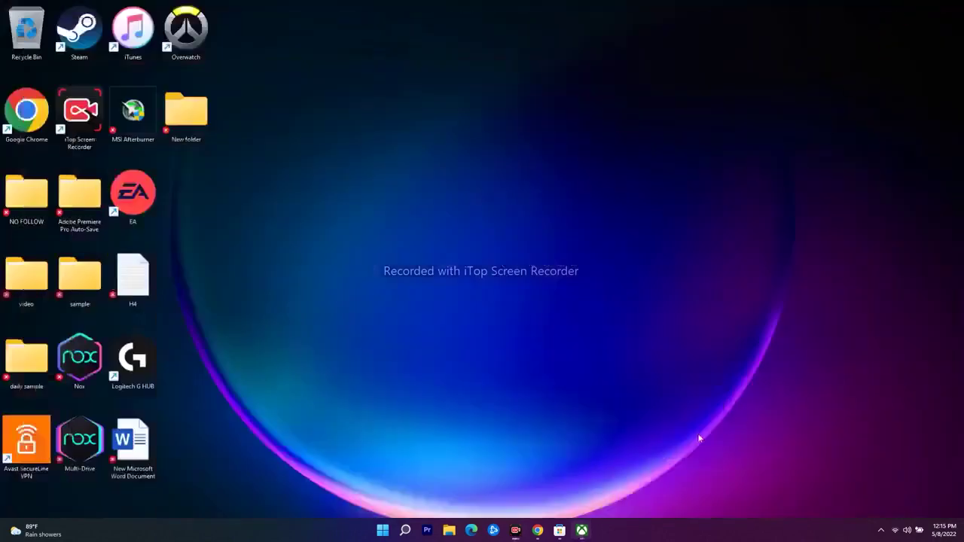
click(559, 530)
click(433, 15)
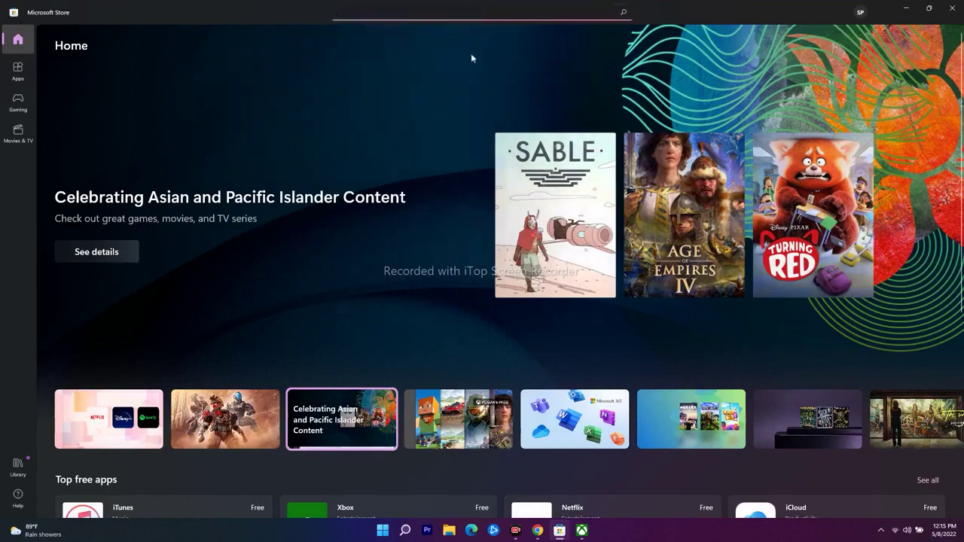
click(928, 8)
click(894, 25)
click(558, 530)
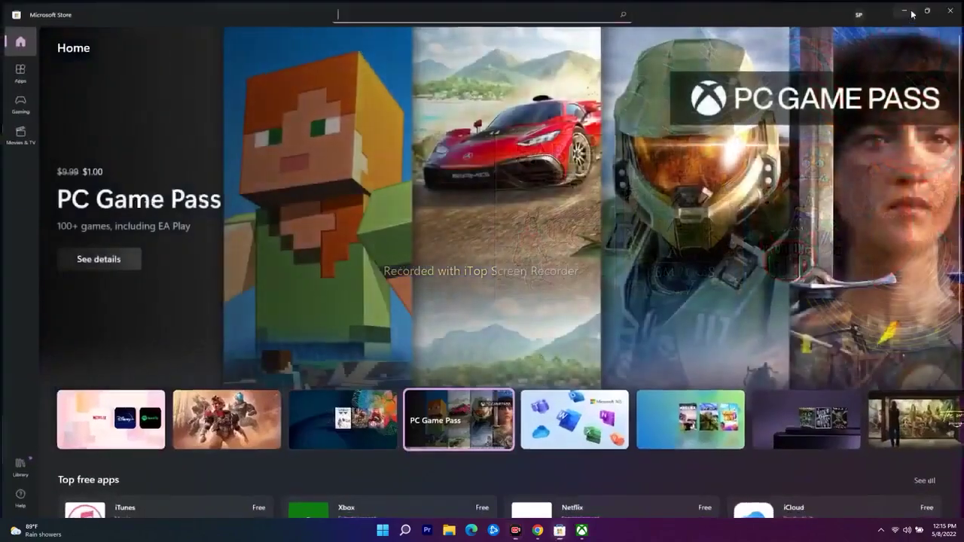
click(908, 9)
click(581, 530)
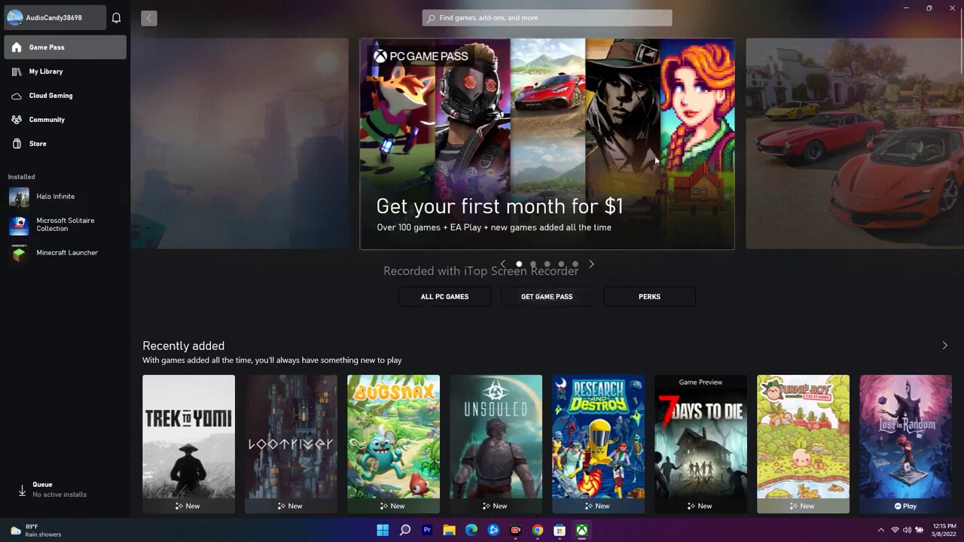
click(906, 8)
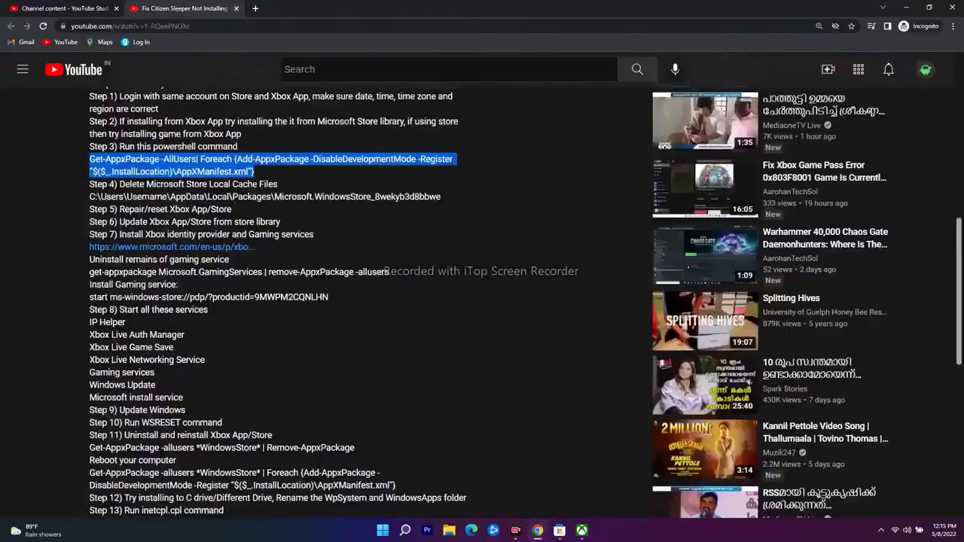
Step: Copy the Step 3 PowerShell command beginning Get-AppxPackage -AllUsers from the YouTube video description
drag(282, 170, 82, 161)
right_click(109, 159)
click(131, 170)
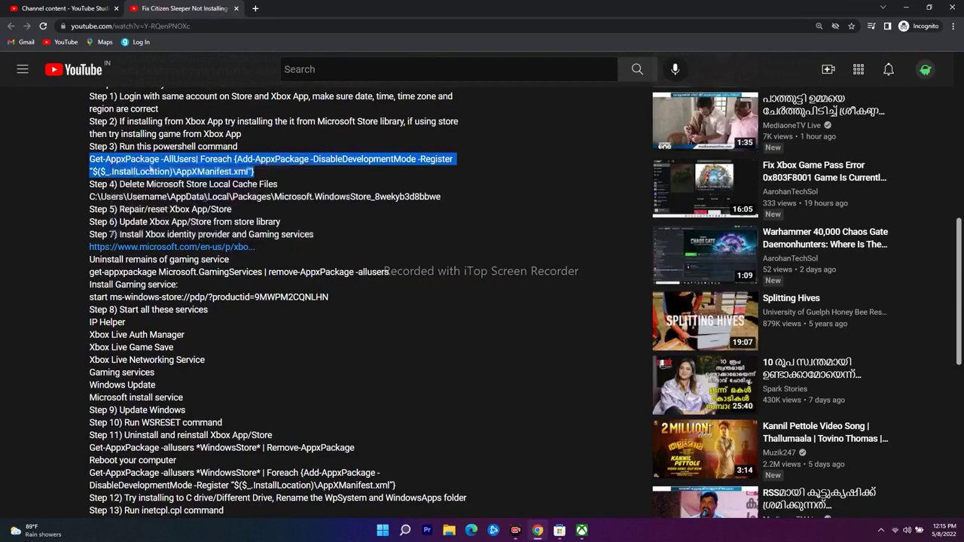
click(922, 15)
click(874, 49)
Step: Run the copied Get-AppxPackage -AllUsers re-registration command in Windows PowerShell as administrator, and close PowerShell
click(404, 530)
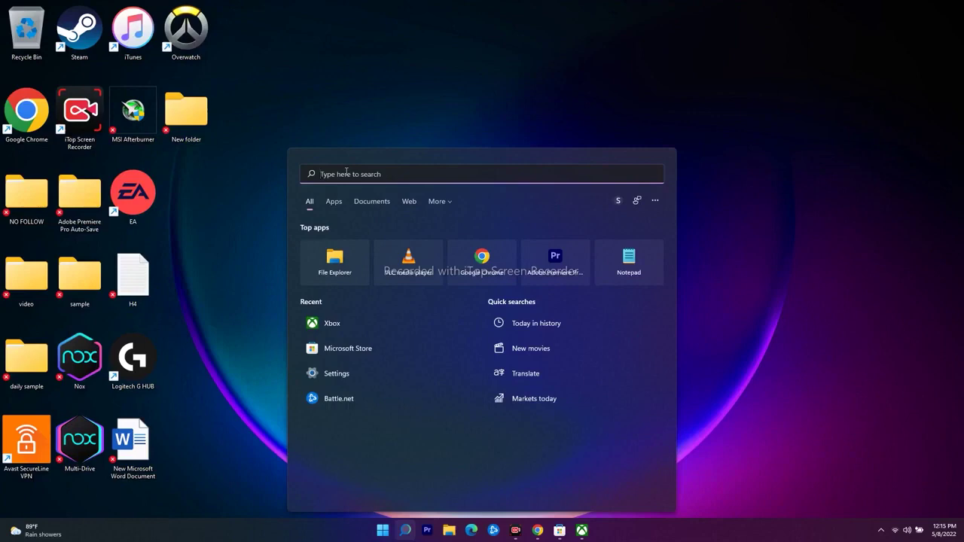
text(w)
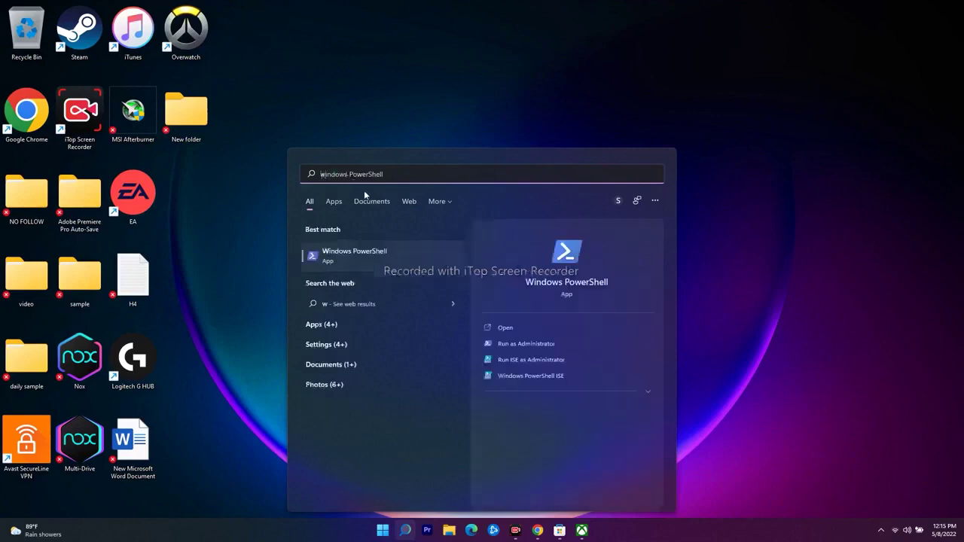
click(516, 345)
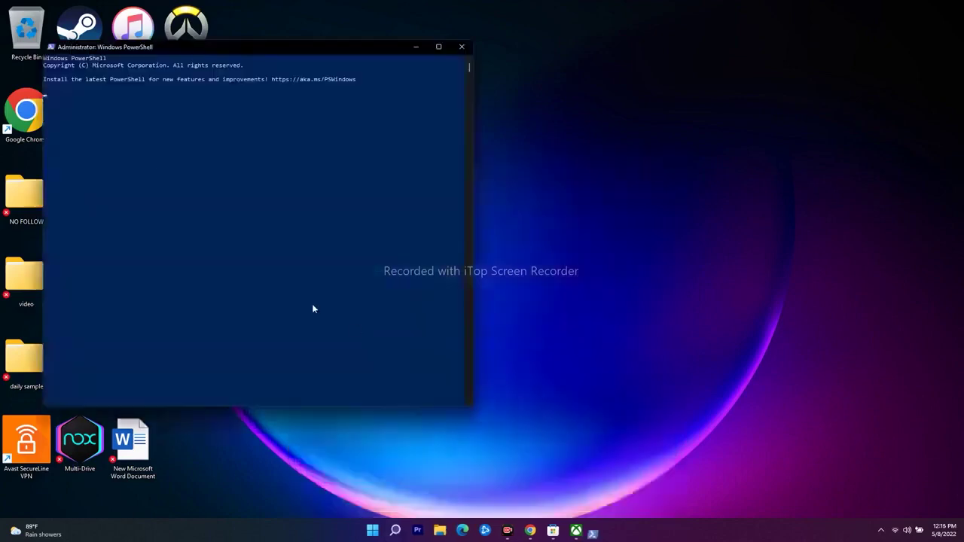
key(ctrl+v)
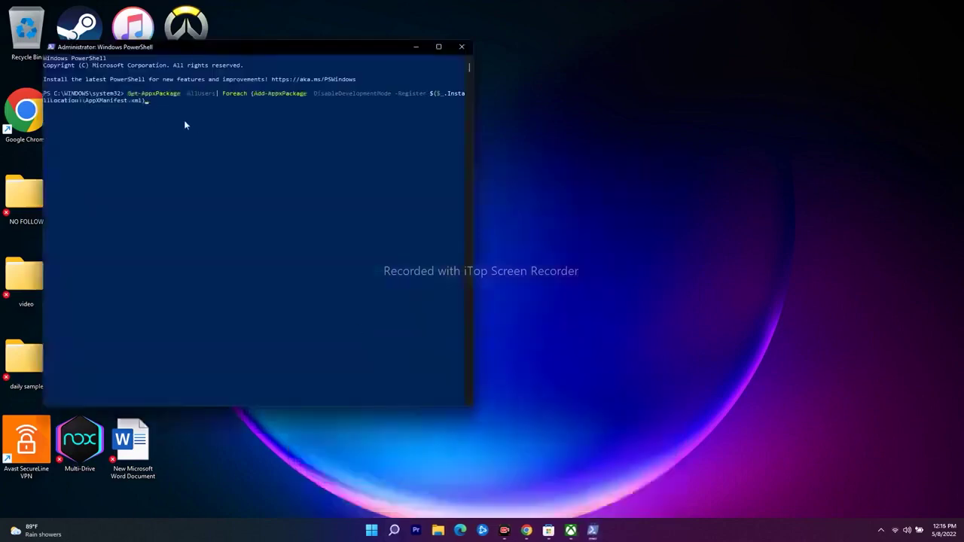
key(Return)
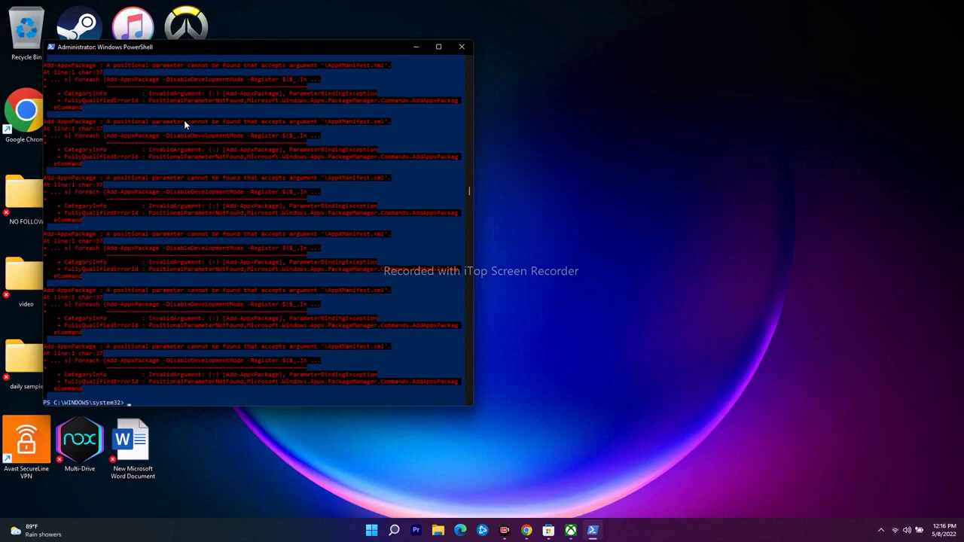
click(462, 48)
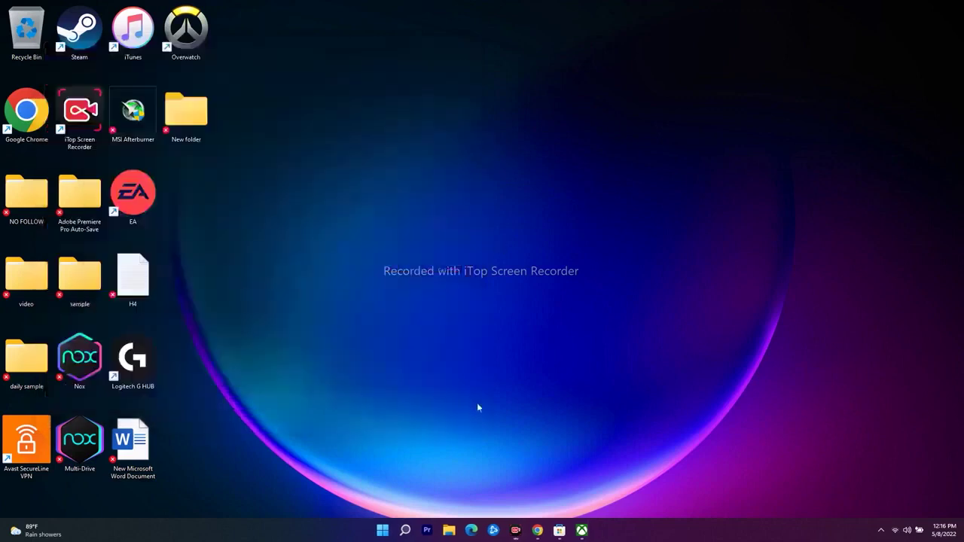
click(383, 530)
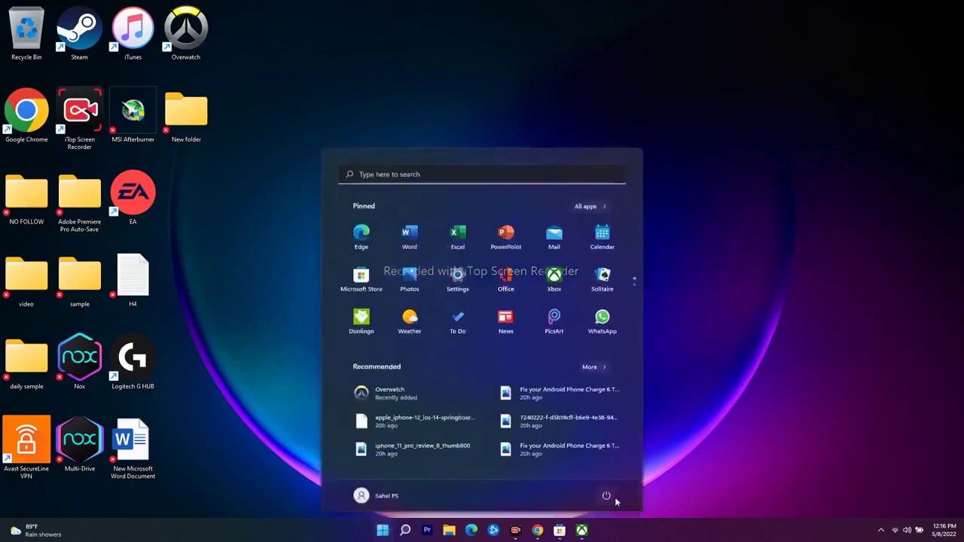
click(716, 427)
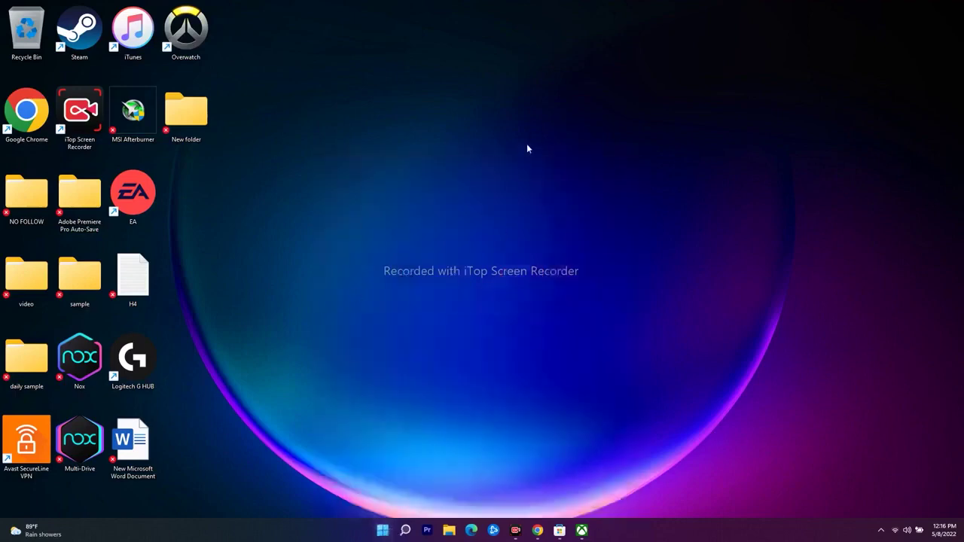
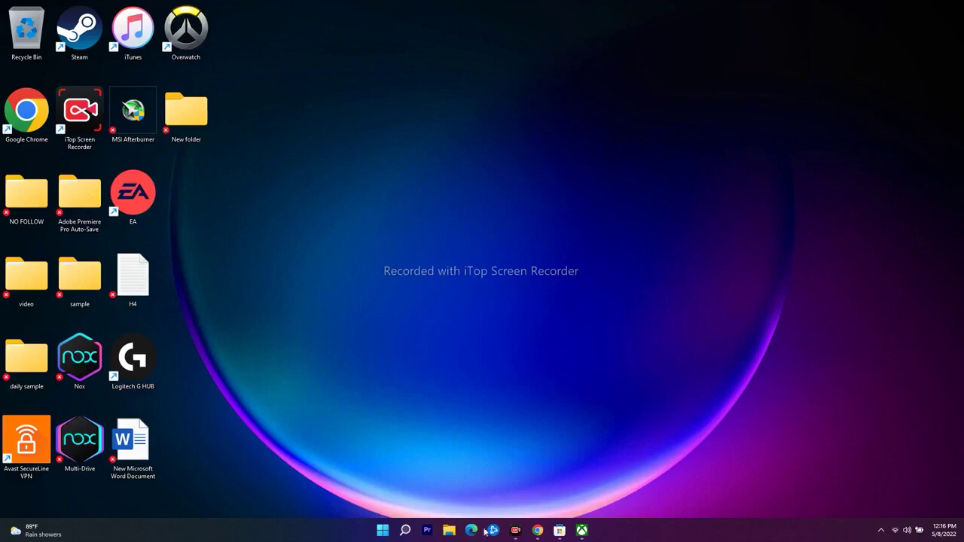
Step: Open the AppData folder inside the user's profile folder under C:\Users in File Explorer
click(452, 531)
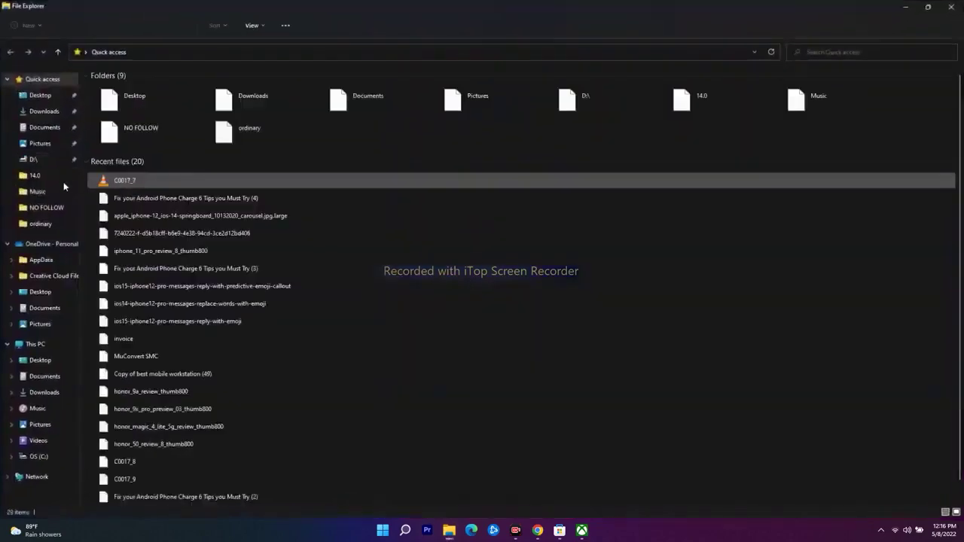
click(49, 342)
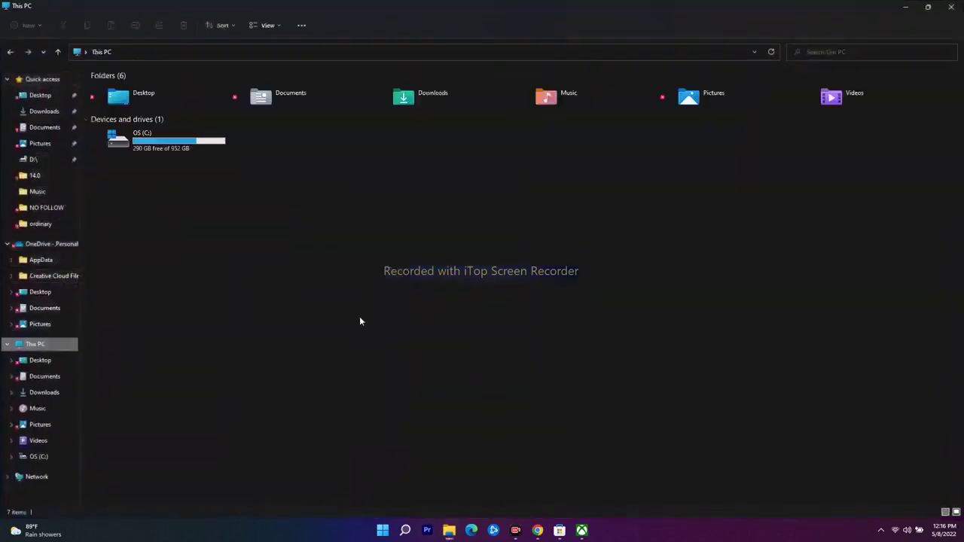
double_click(162, 138)
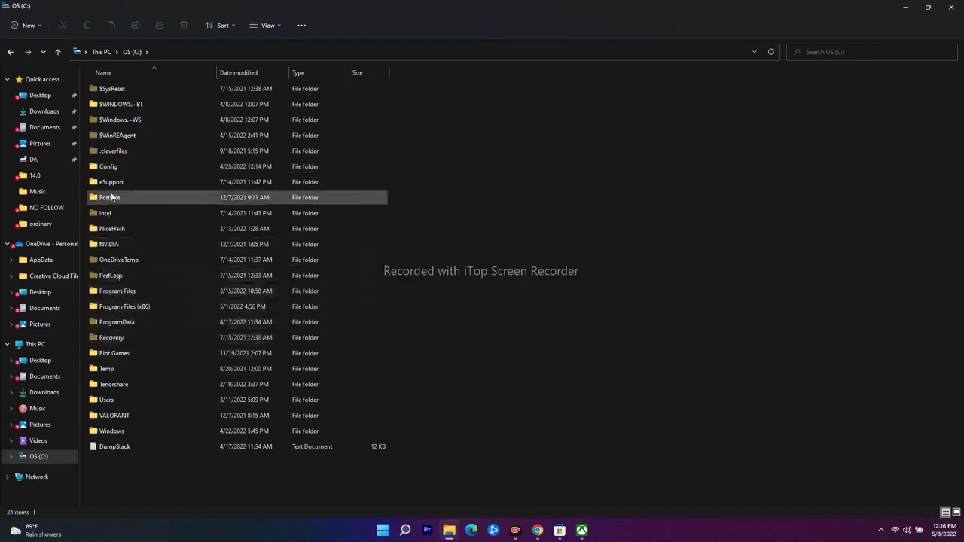
click(108, 402)
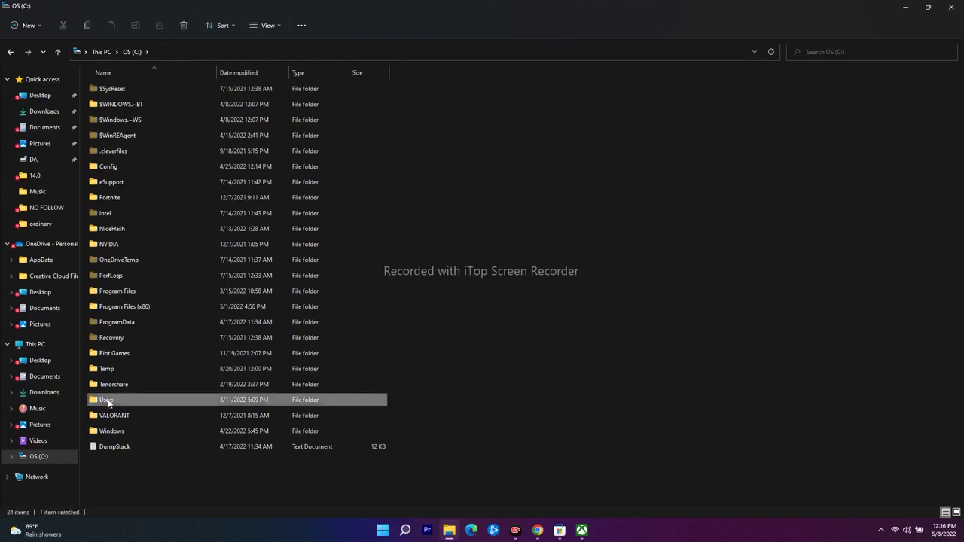
double_click(107, 402)
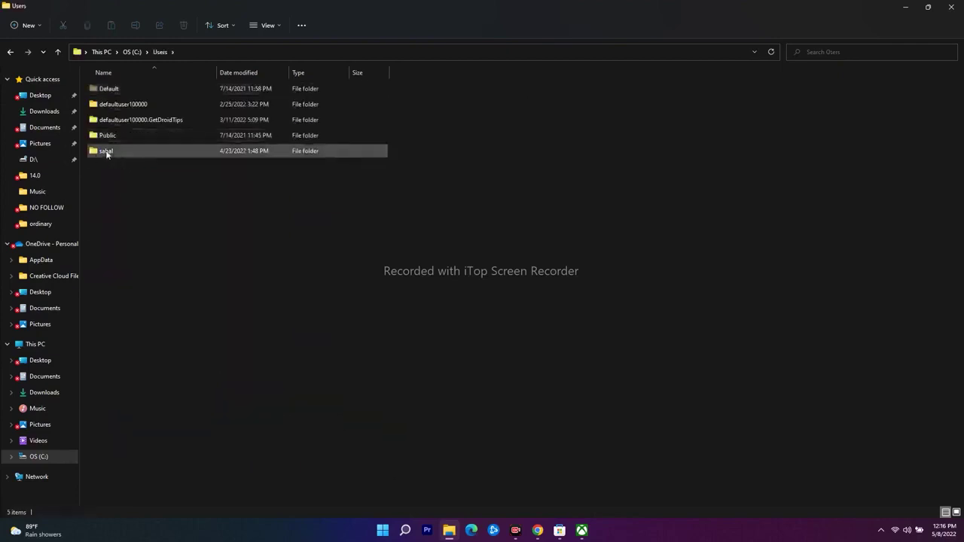
mouse_move(122, 151)
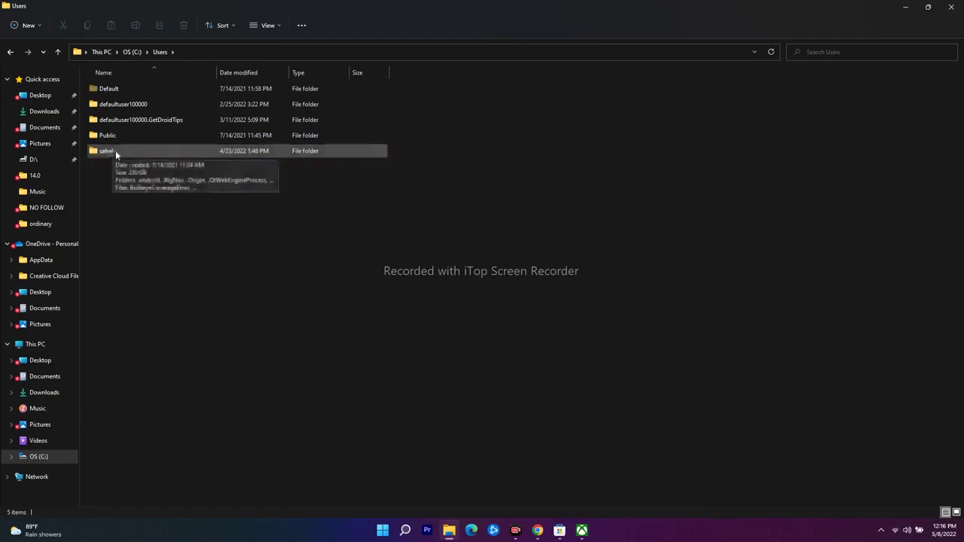
double_click(106, 153)
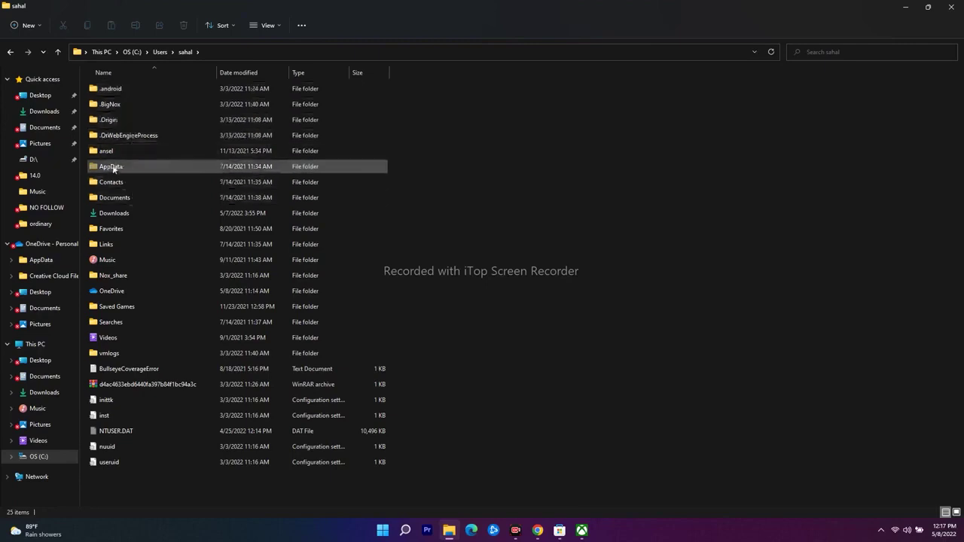
double_click(113, 167)
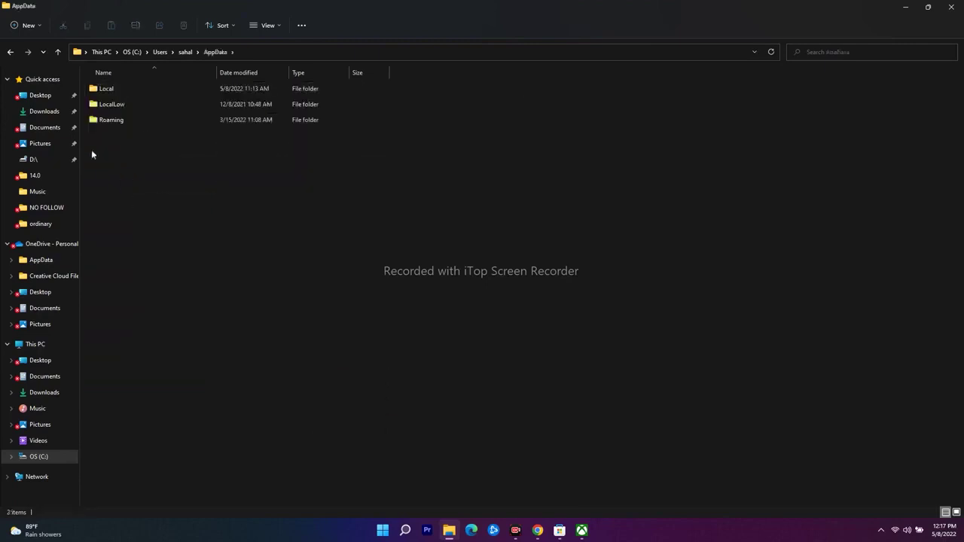
Step: Look through the Local, LocalLow and Roaming folders inside AppData, returning to AppData after each one
click(116, 90)
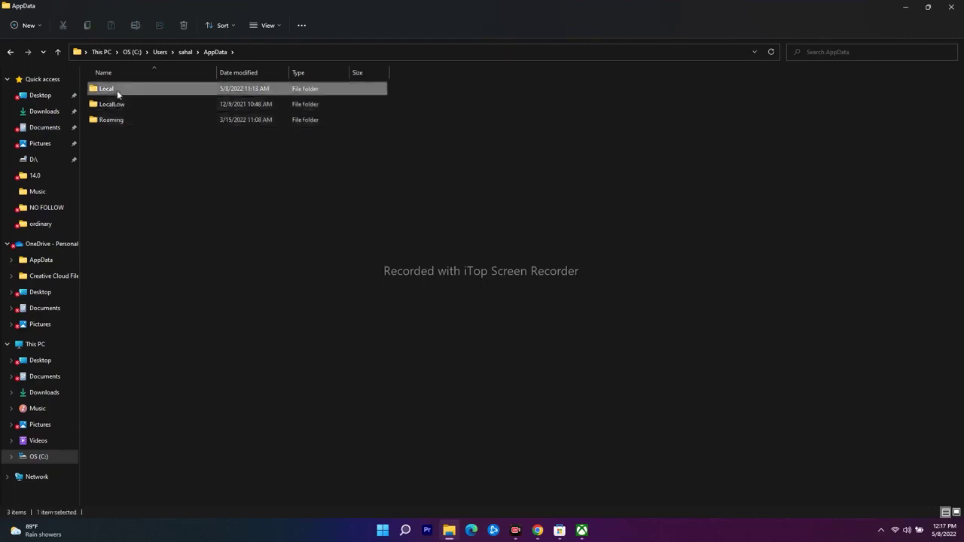
double_click(116, 90)
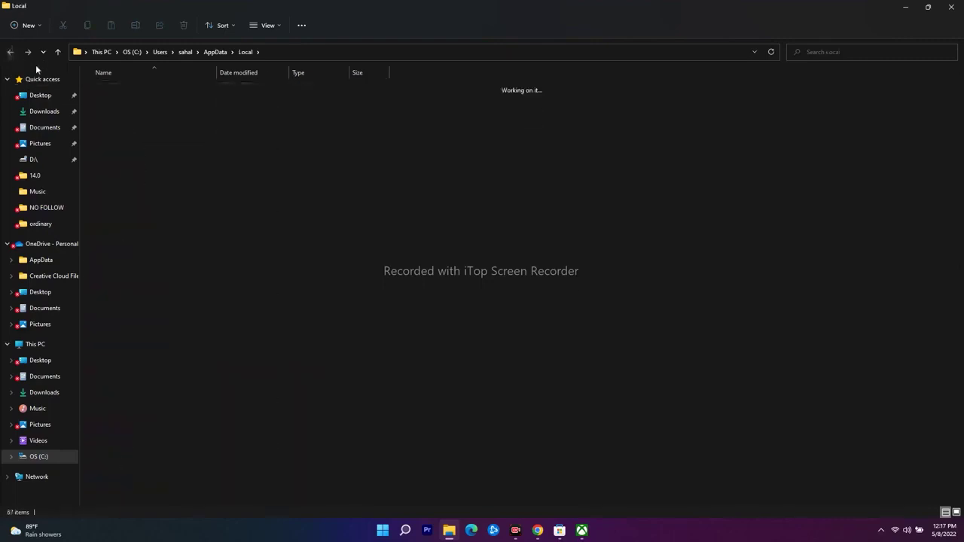
click(10, 52)
double_click(120, 107)
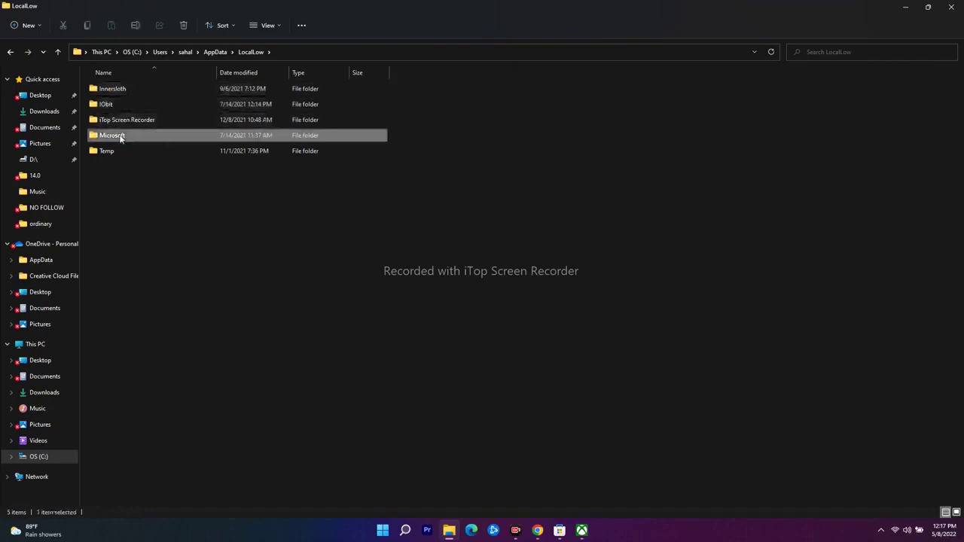
double_click(120, 136)
click(10, 53)
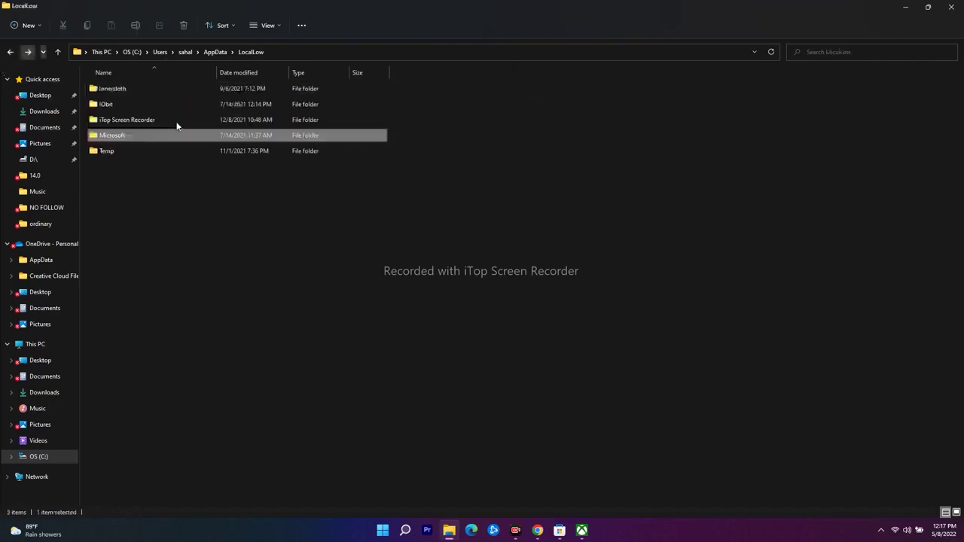
click(10, 52)
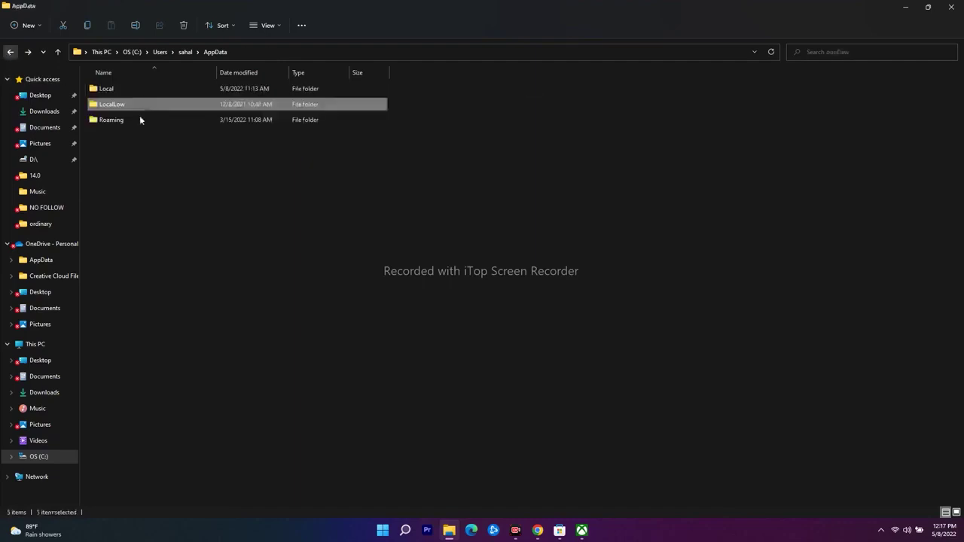
double_click(124, 119)
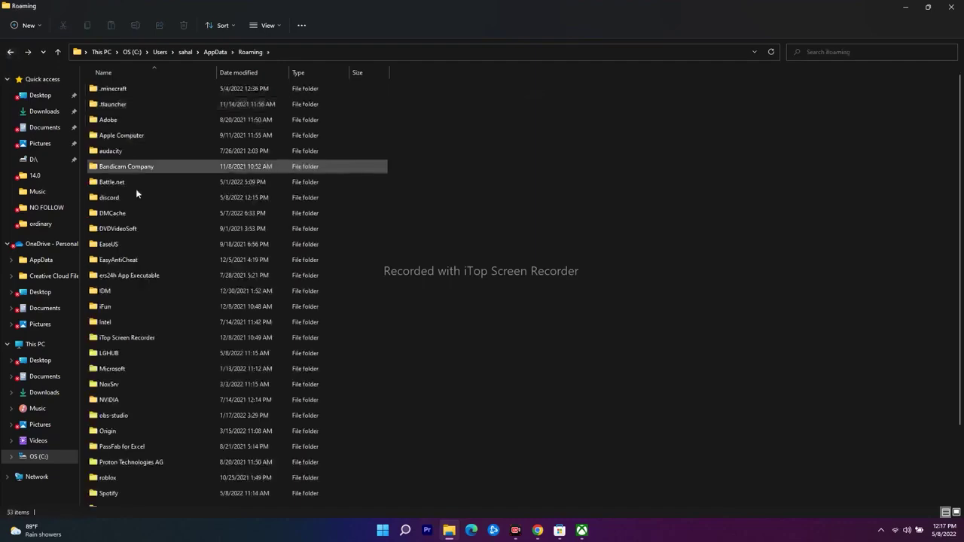
click(10, 52)
Step: Open the Packages folder inside AppData\Local and go through its list of Microsoft app package folders
double_click(129, 88)
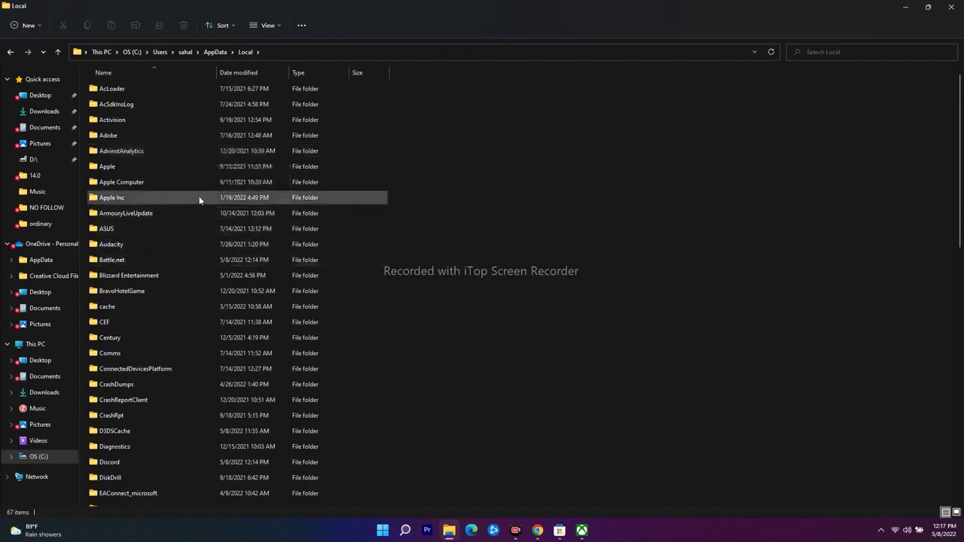
scroll(200, 187, down, 4)
scroll(199, 187, down, 7)
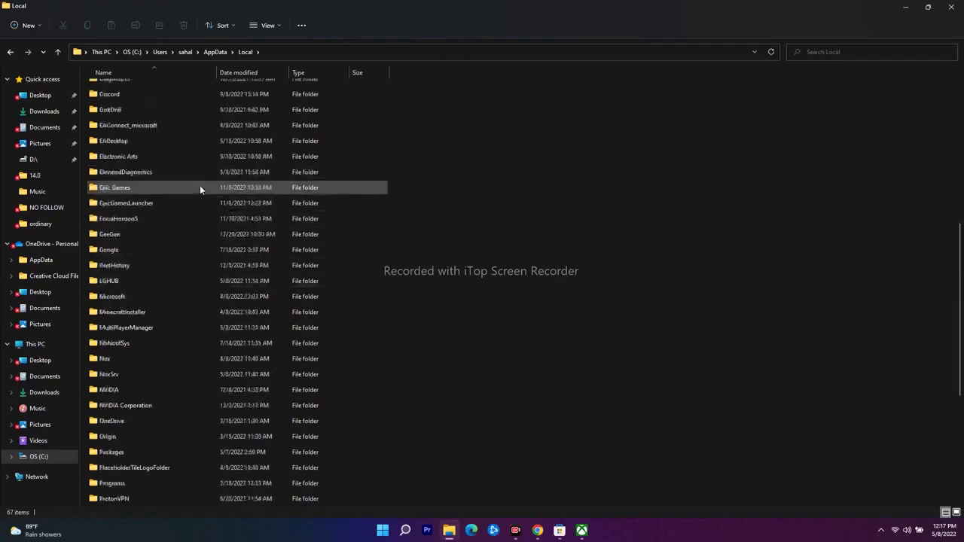
double_click(126, 312)
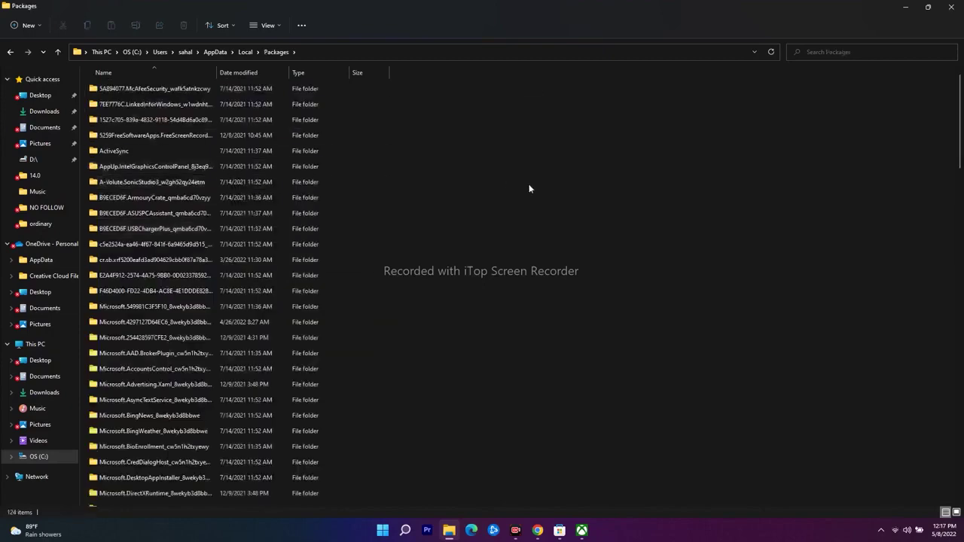
scroll(463, 183, down, 19)
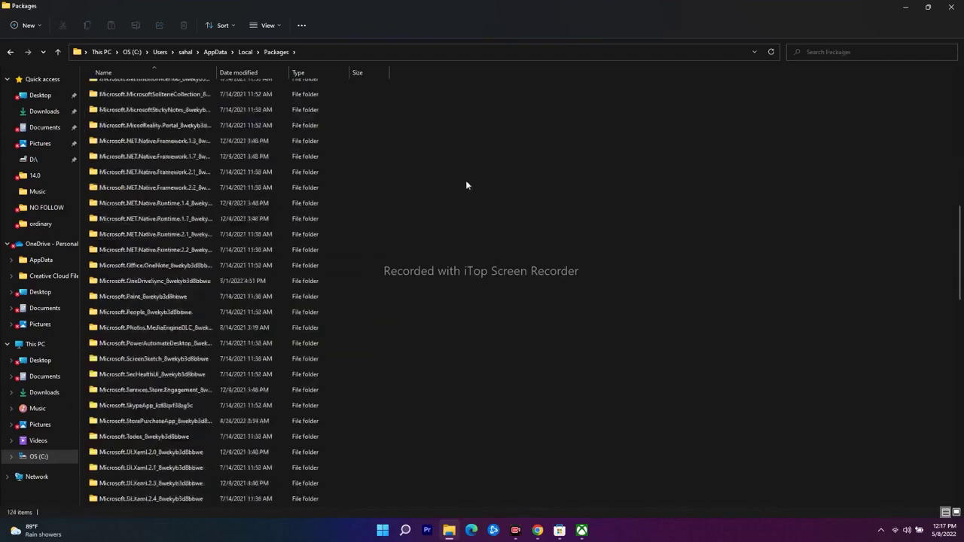
scroll(455, 198, down, 13)
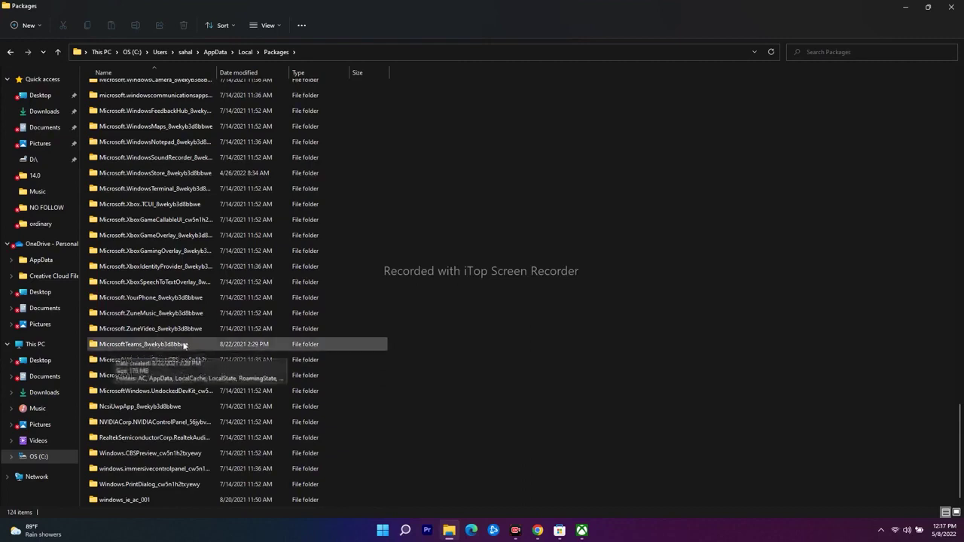
Step: Examine the LocalCache folder and its available actions inside the MicrosoftTeams_8wekyb3d8bbwe package folder, and close File Explorer
click(158, 346)
double_click(158, 347)
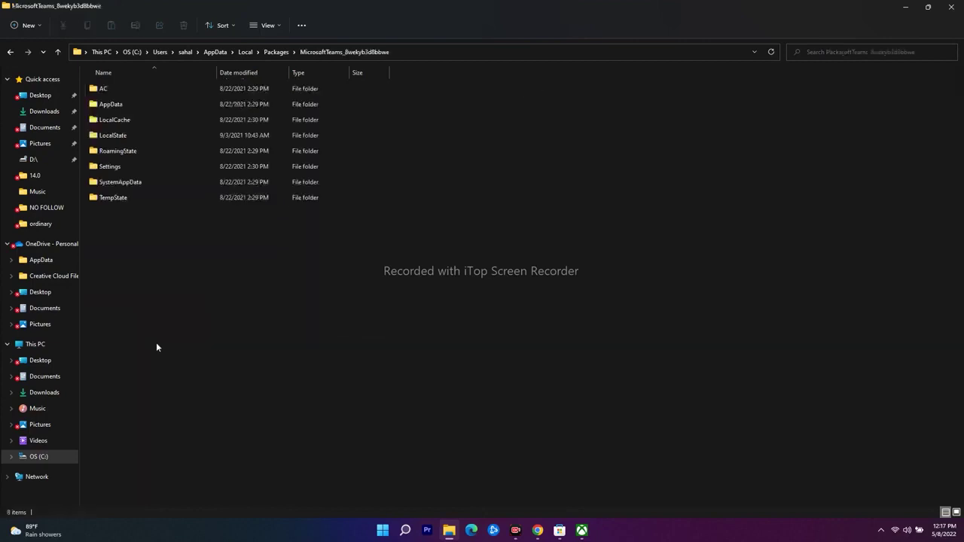
click(113, 135)
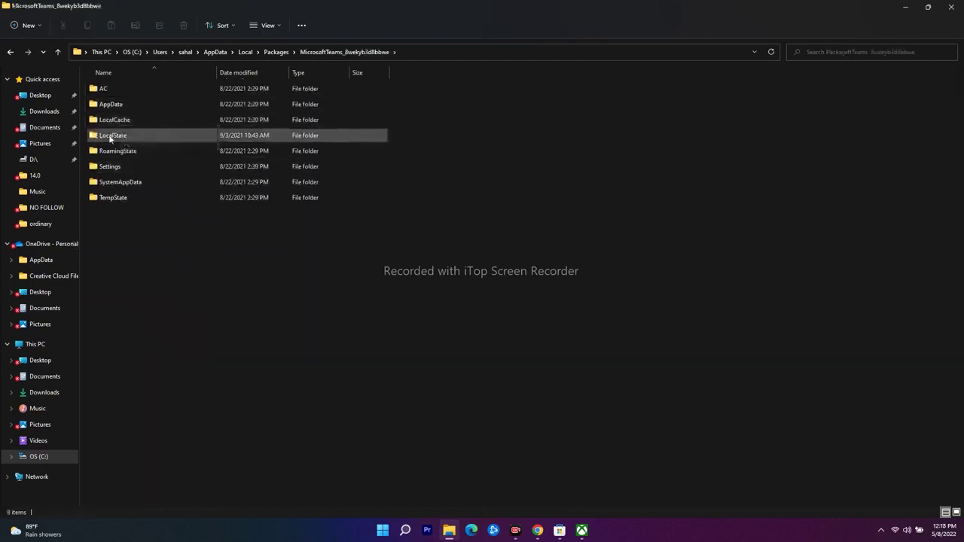
click(132, 122)
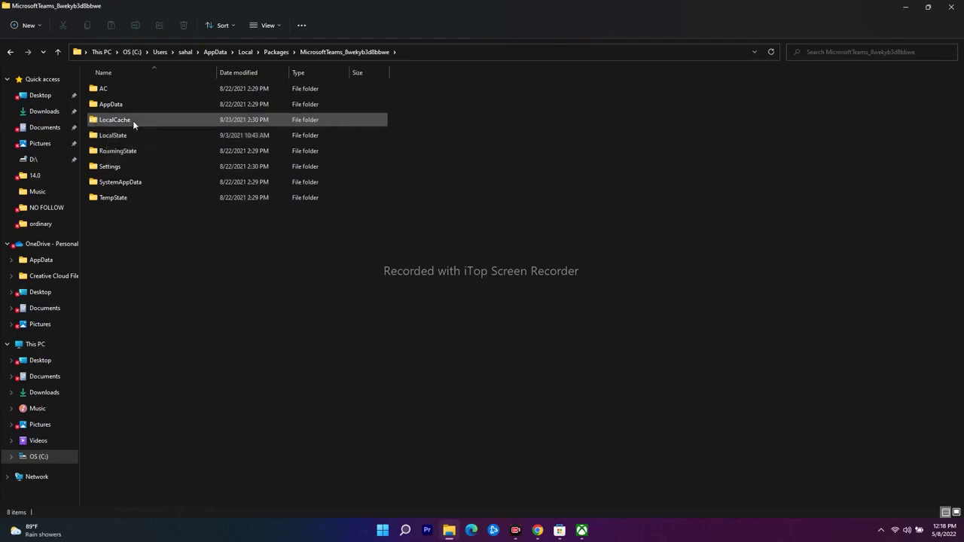
double_click(133, 121)
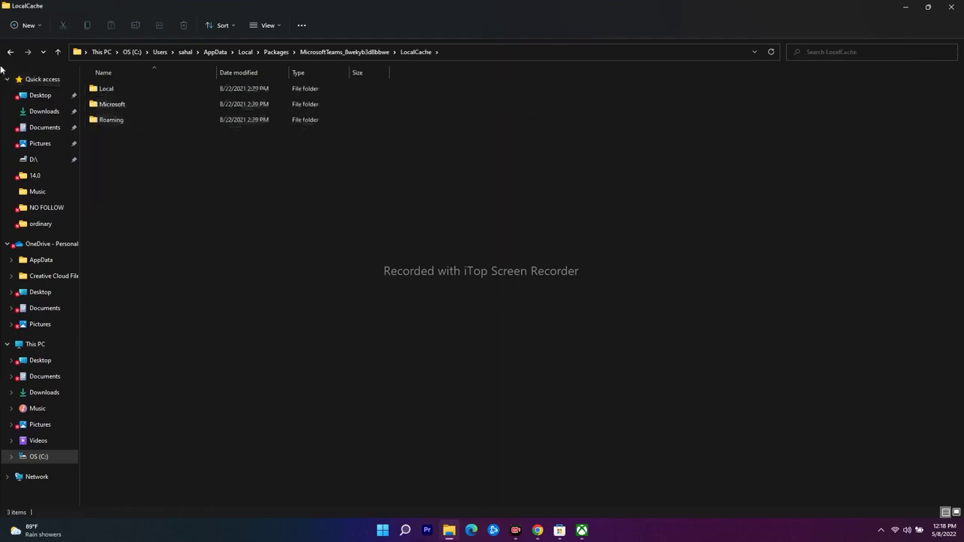
key(alt+Left)
right_click(129, 122)
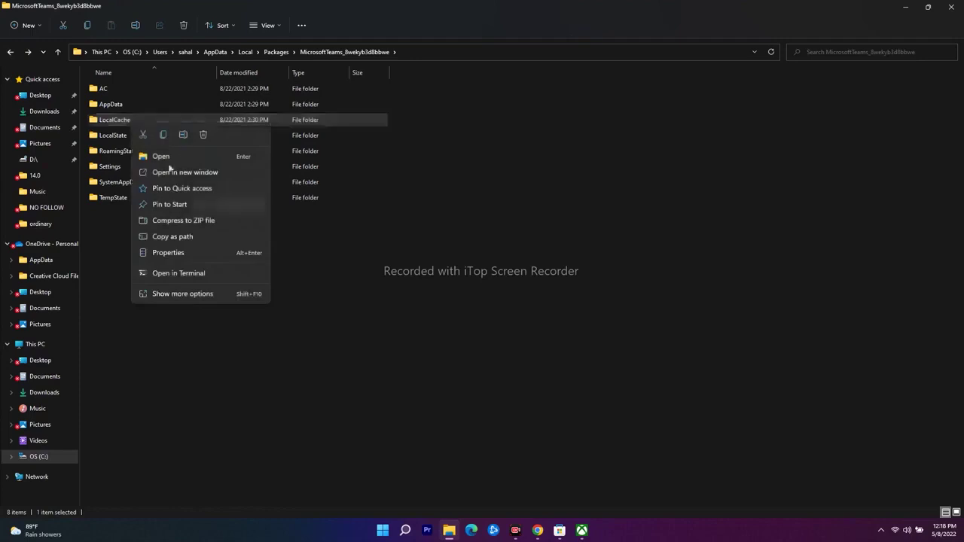
click(484, 326)
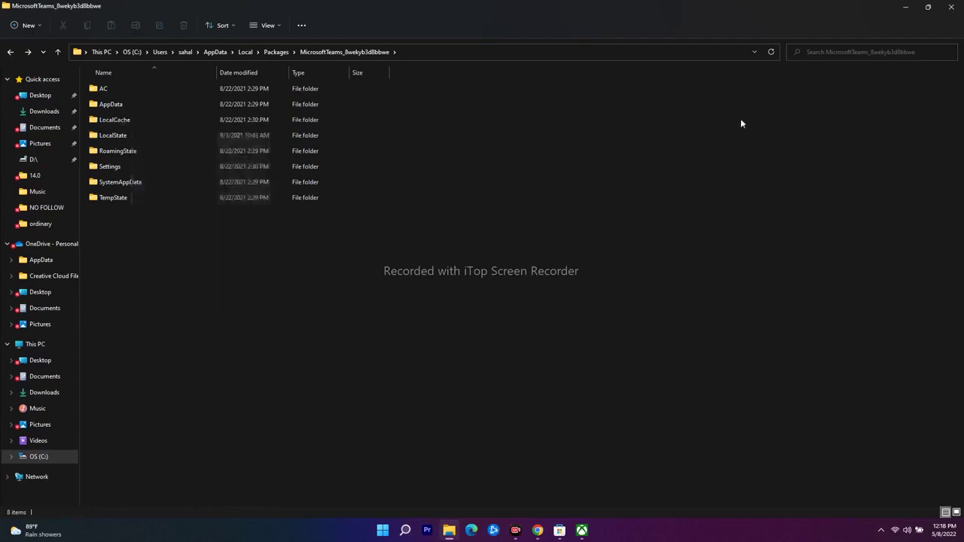
click(951, 7)
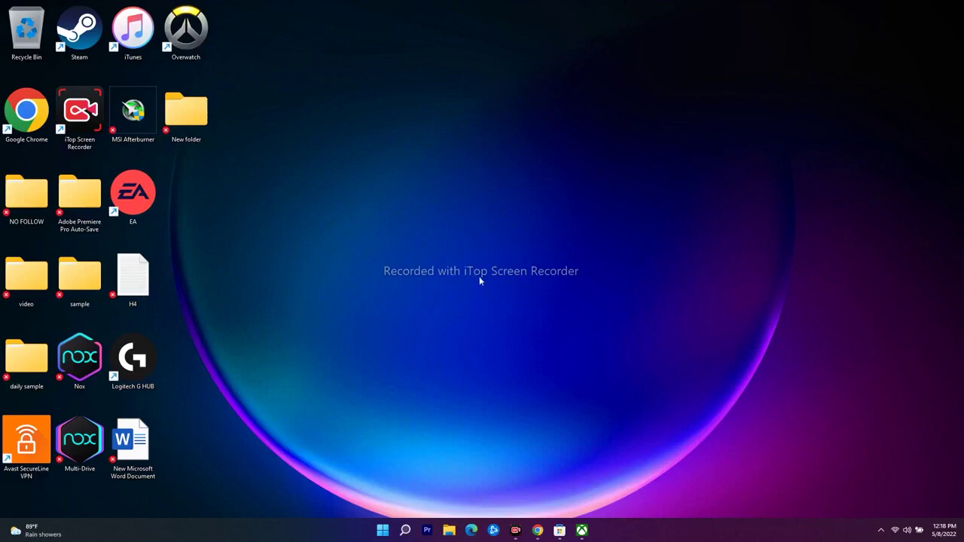
Step: Repair and reset the Xbox app from its Windows app settings, and close Settings
click(411, 536)
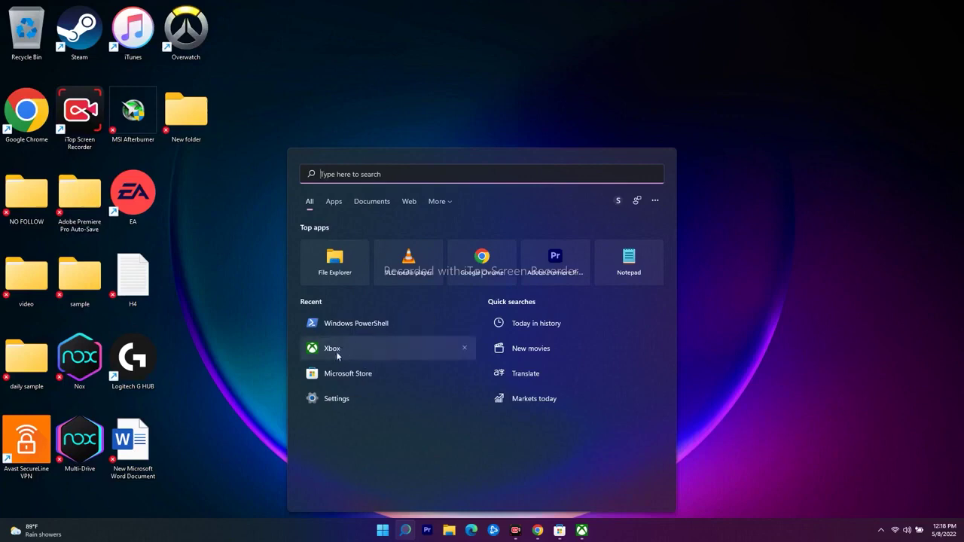
right_click(377, 350)
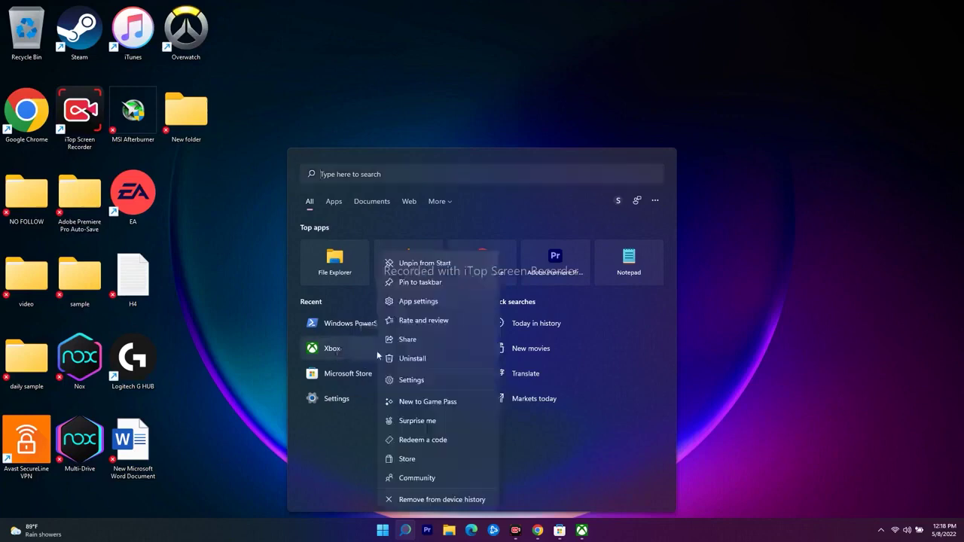
click(416, 300)
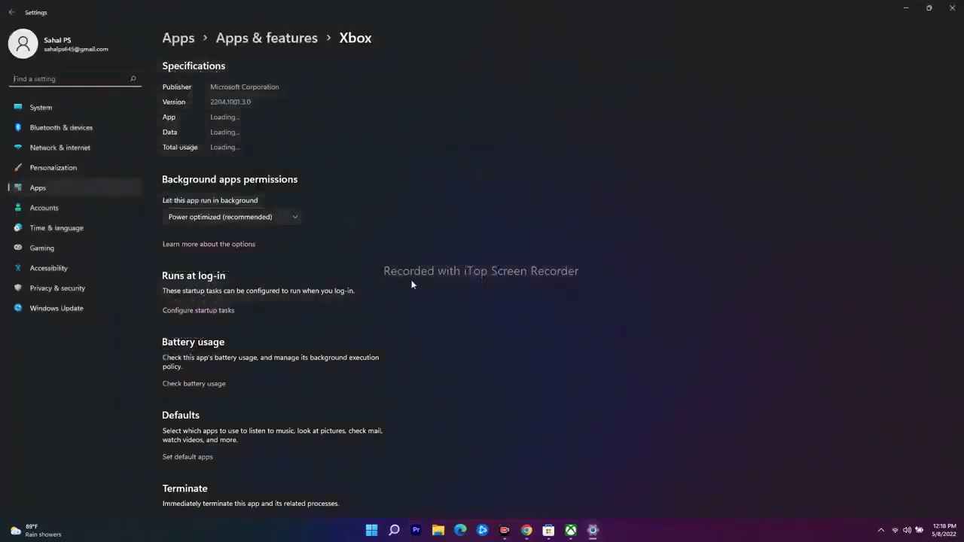
scroll(387, 217, down, 6)
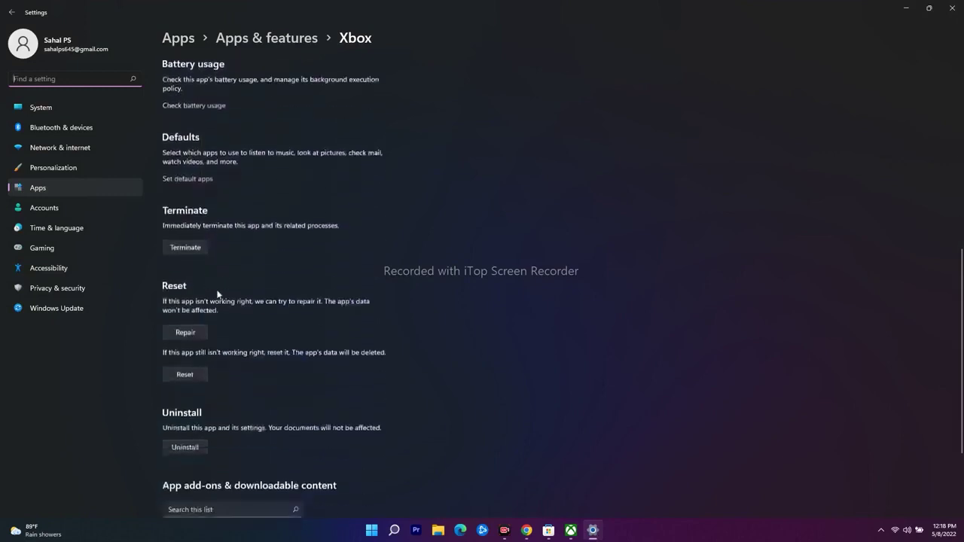
click(175, 336)
click(201, 391)
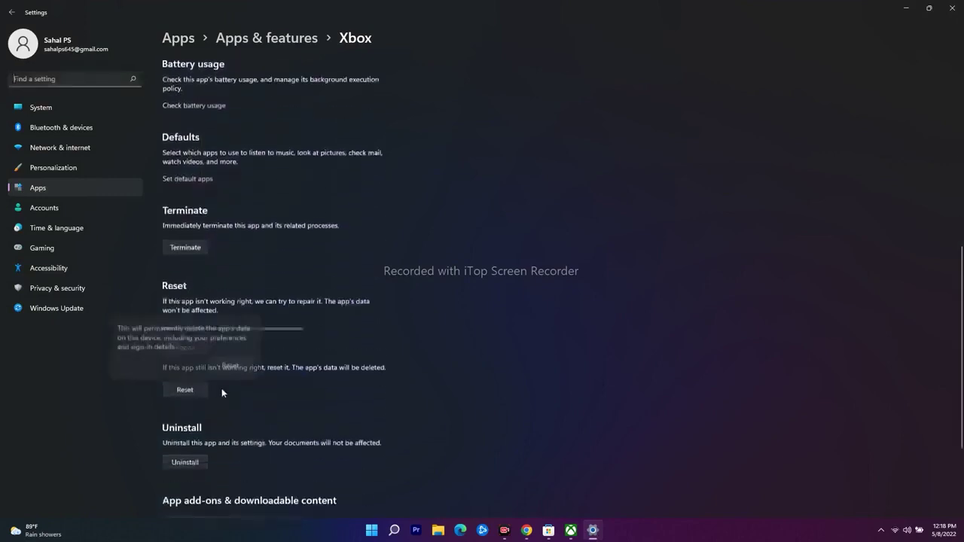
click(246, 366)
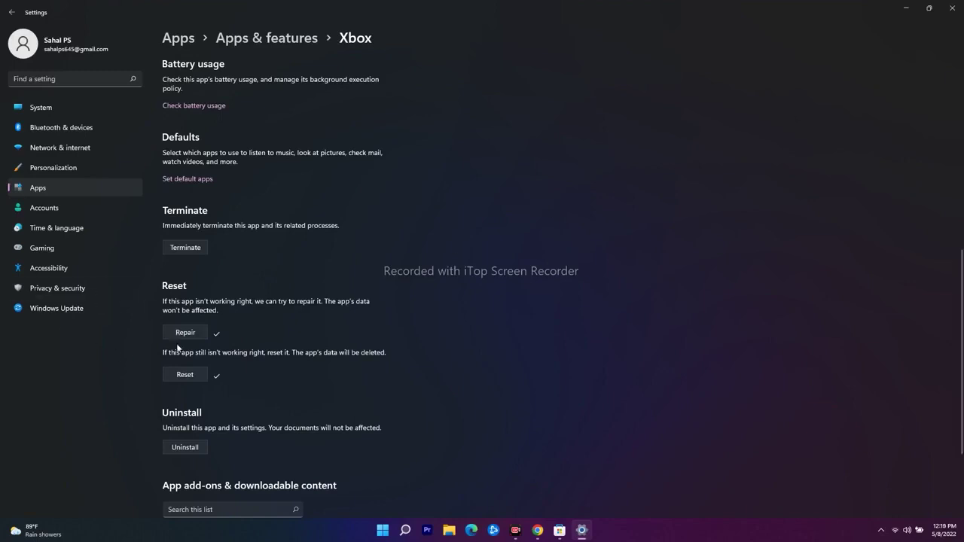
click(952, 8)
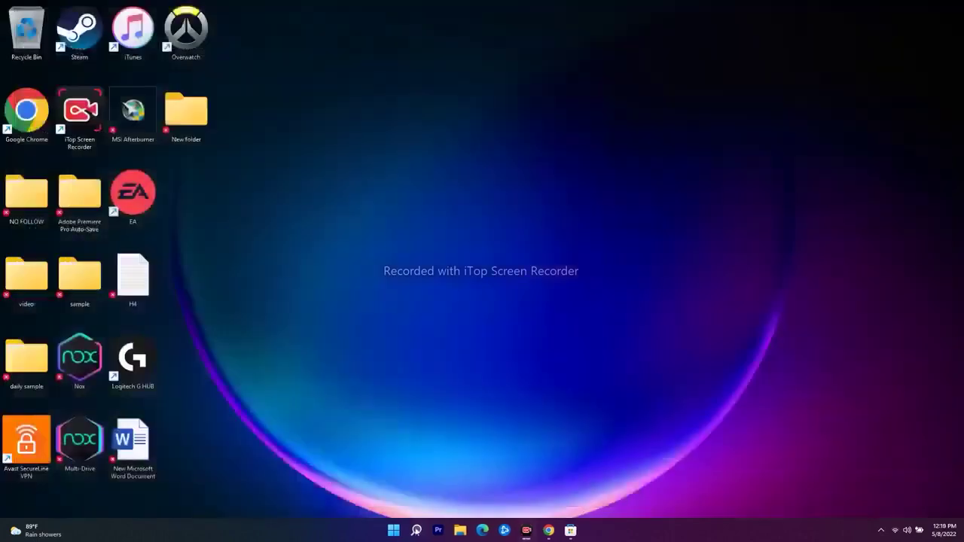
Step: Repair and reset the Microsoft Store app from its Windows app settings, and close Settings
key(super+s)
right_click(363, 375)
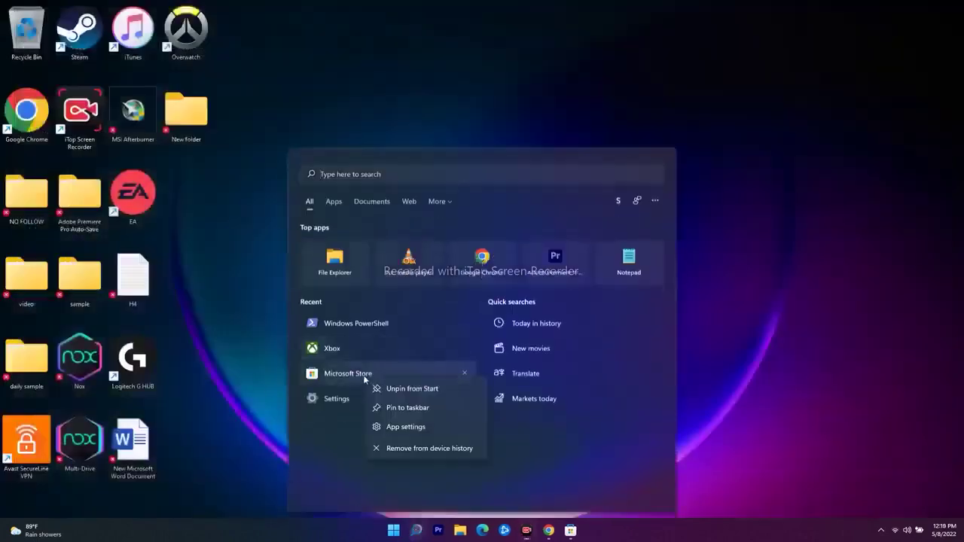
click(405, 427)
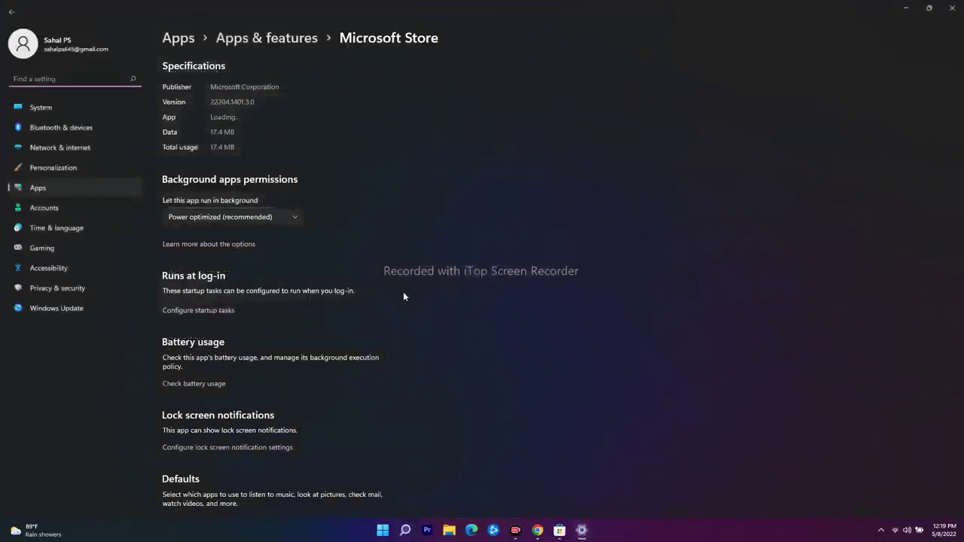
scroll(553, 239, down, 6)
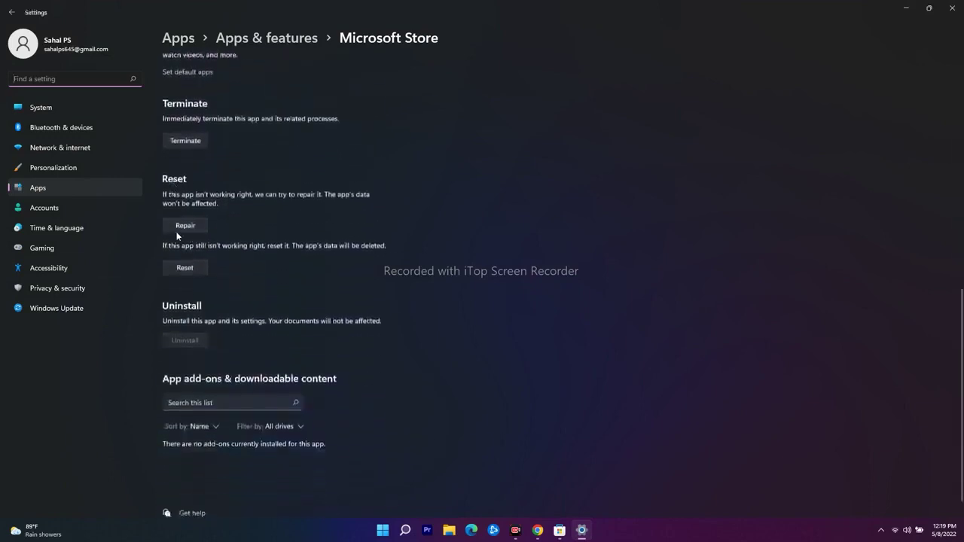
click(184, 226)
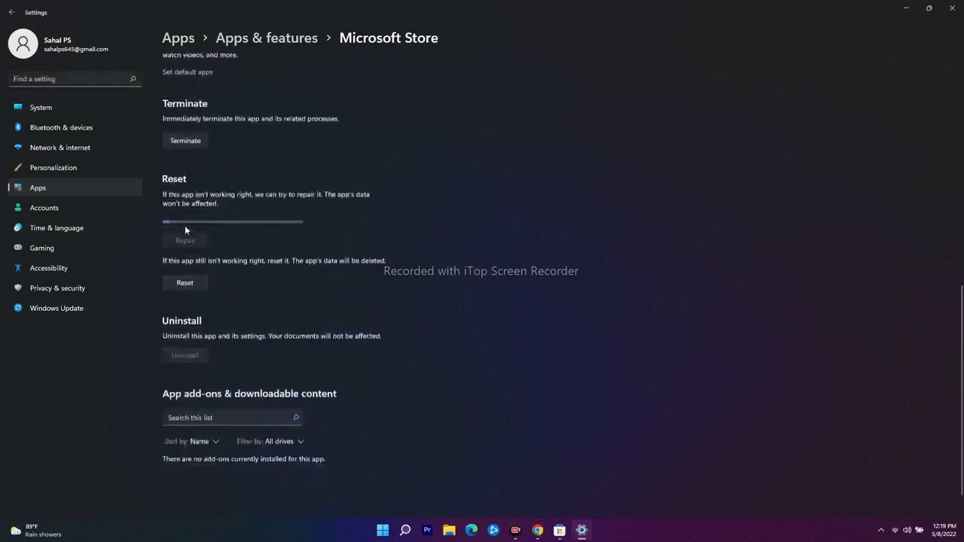
click(197, 282)
click(232, 257)
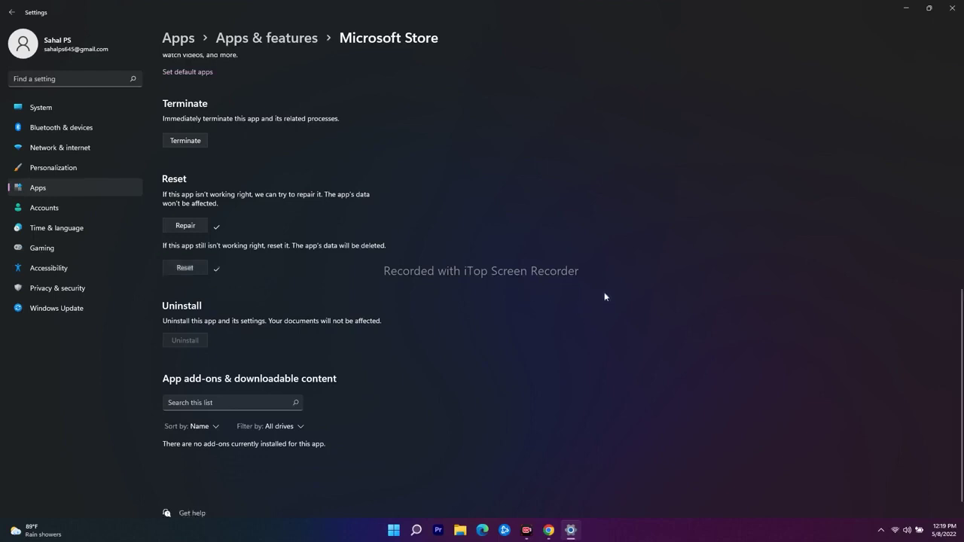
click(952, 8)
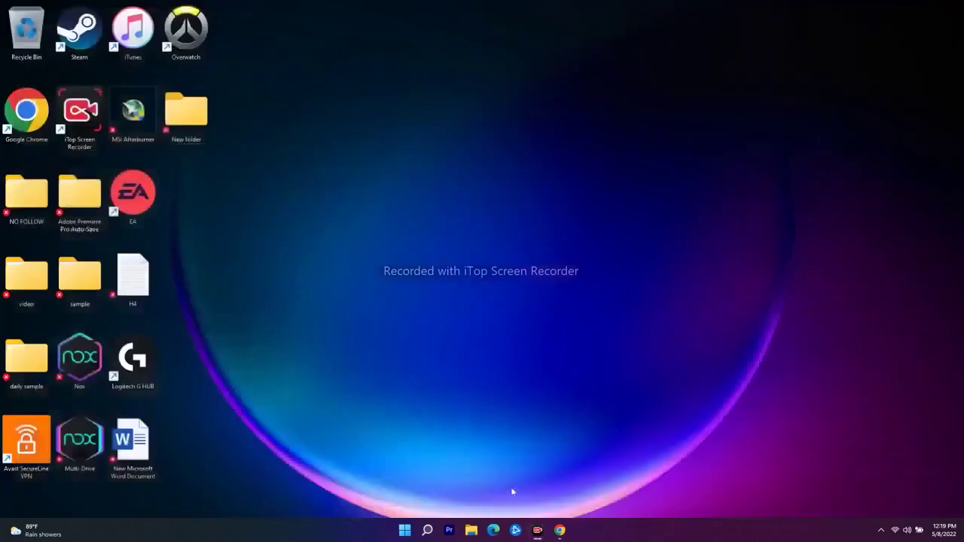
Step: Open Microsoft Store maximized and get updates for the installed apps from its Library
click(410, 532)
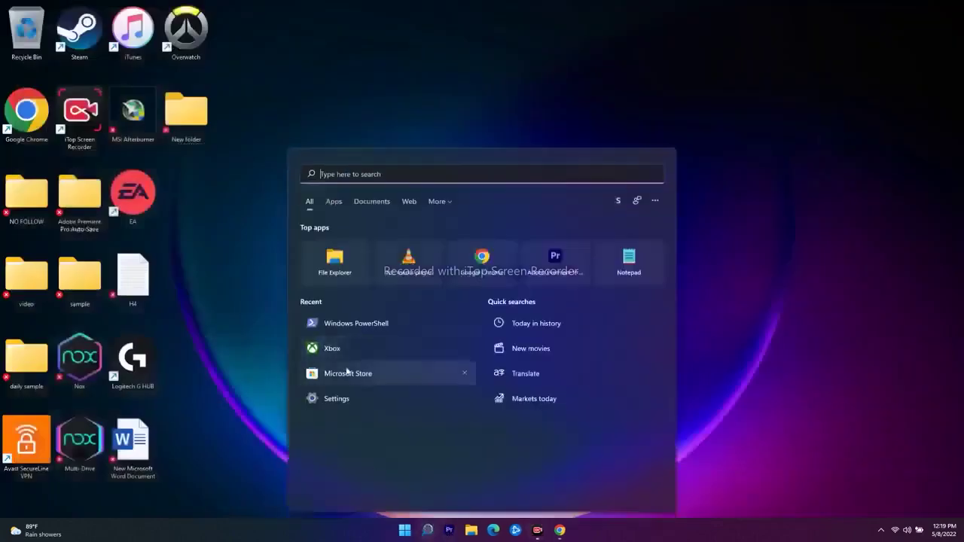
click(347, 370)
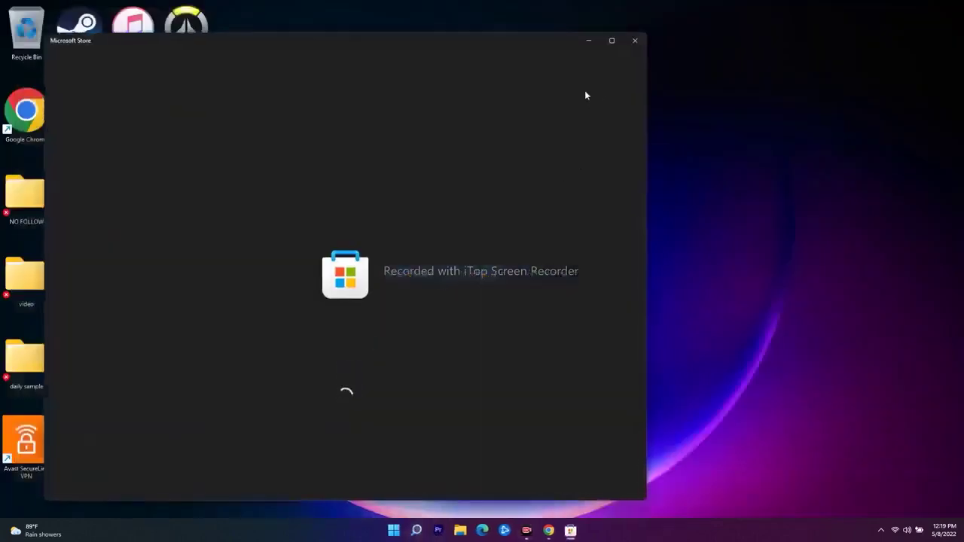
click(612, 40)
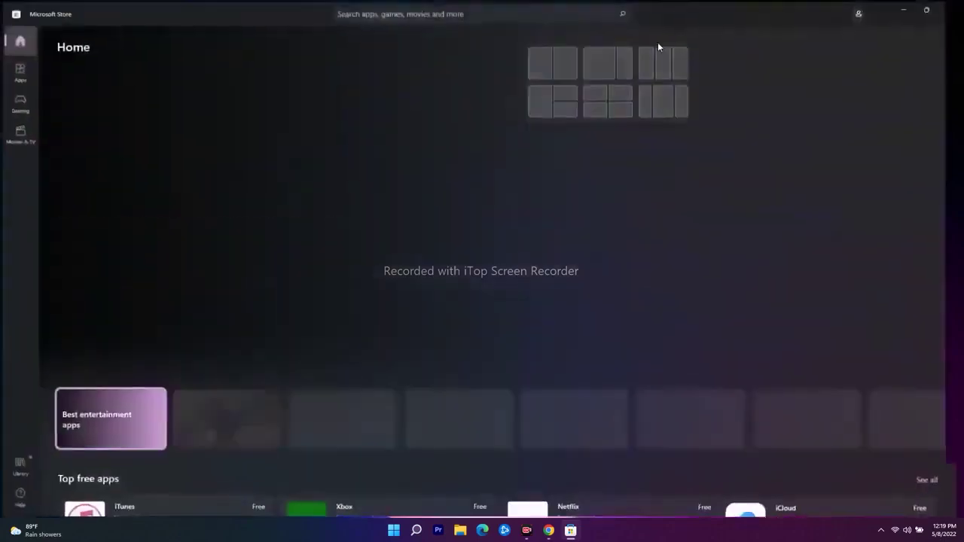
click(18, 465)
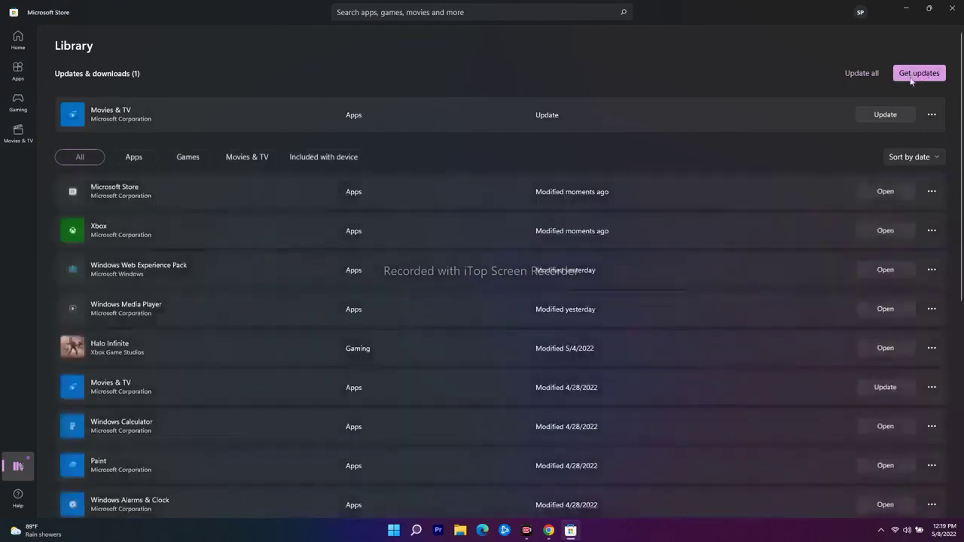
click(917, 73)
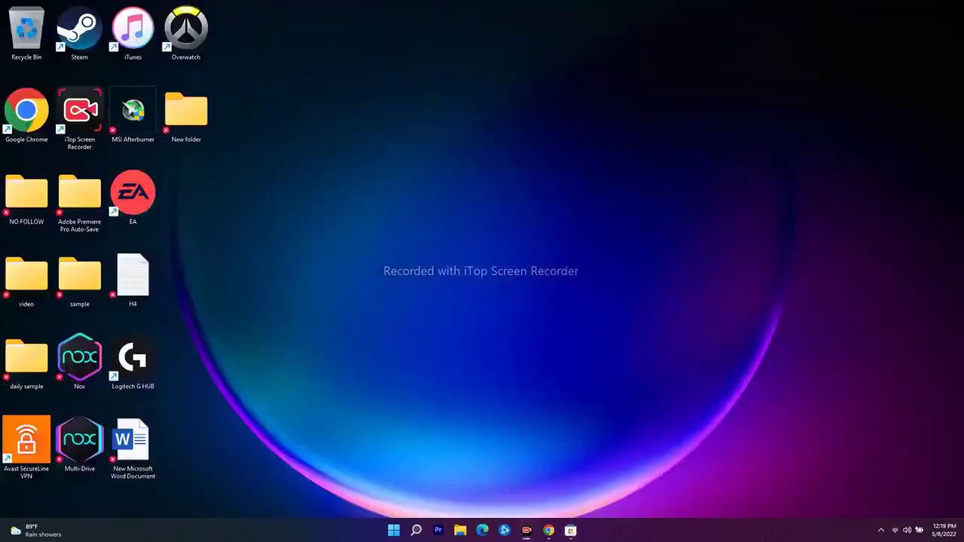
Step: Open the Xbox app with the saved account, look through the games in My Library, and close the app
click(416, 530)
click(348, 350)
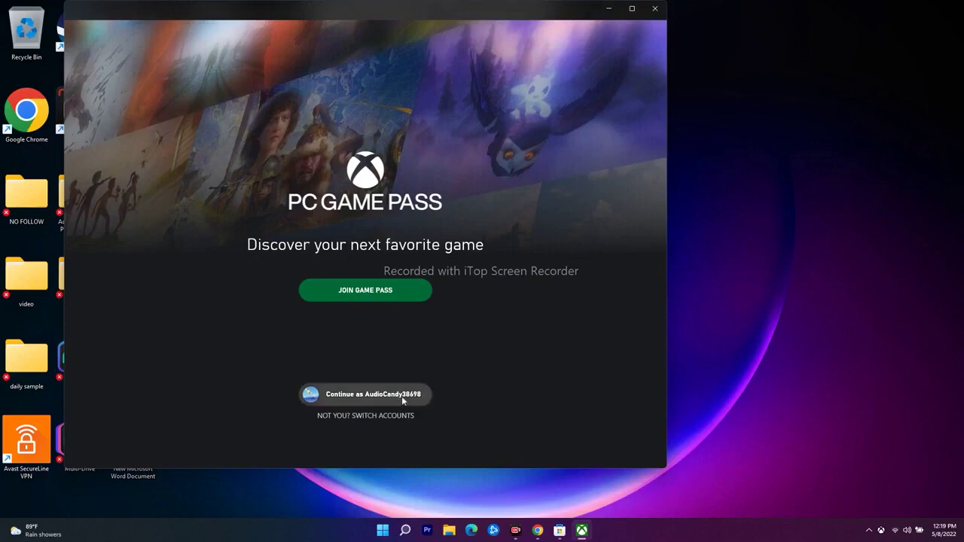
click(363, 393)
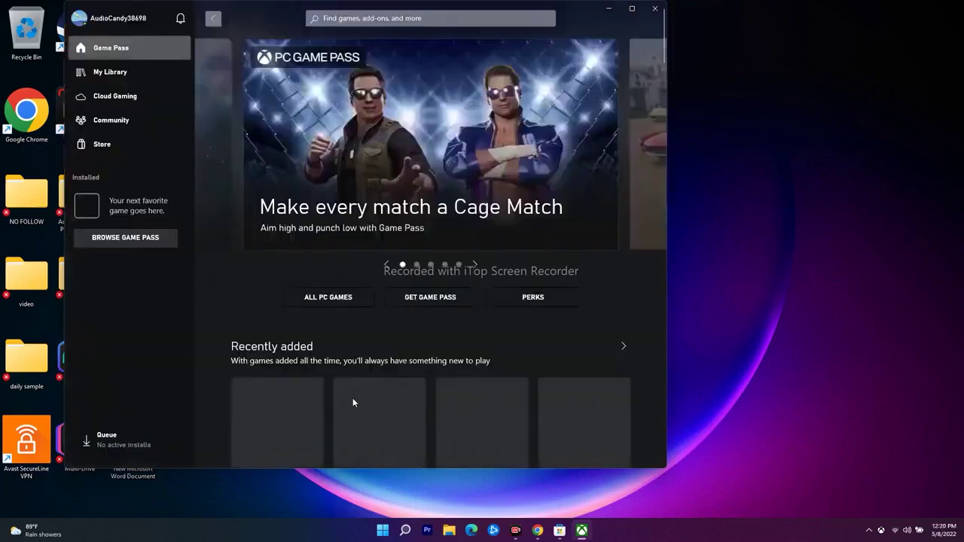
click(105, 73)
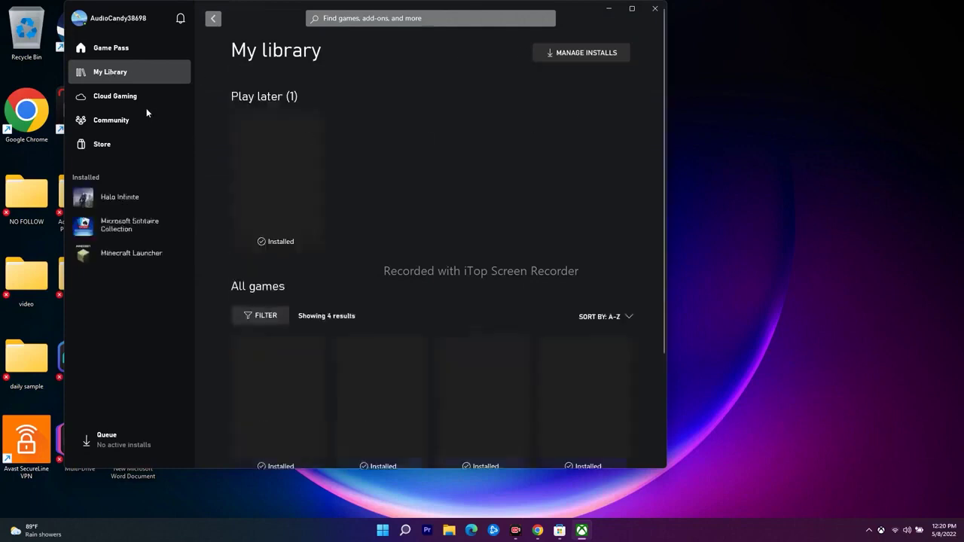
scroll(579, 207, down, 2)
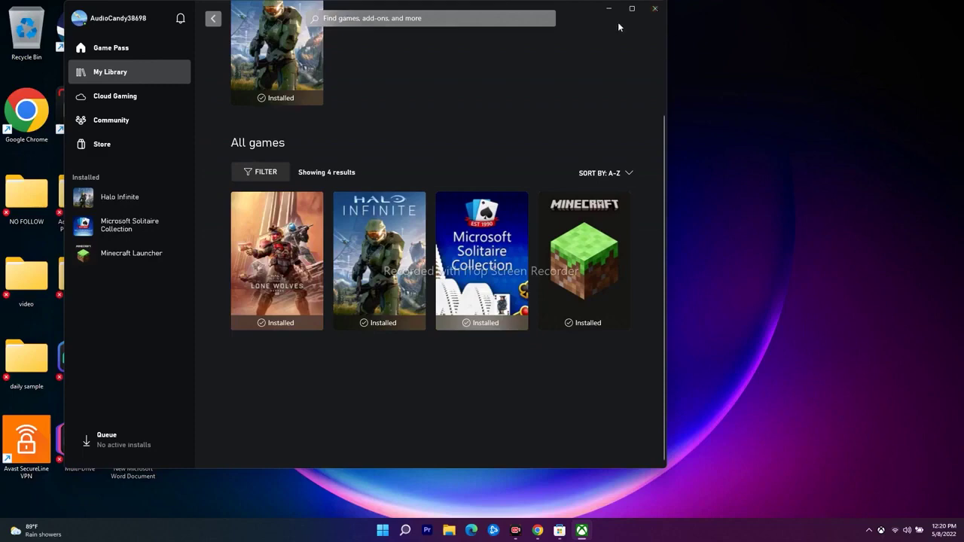
key(alt+F4)
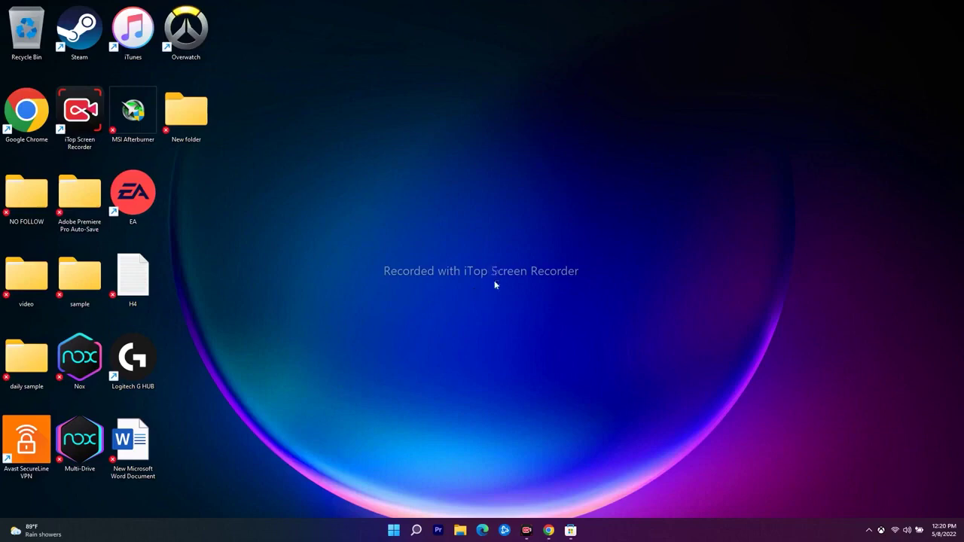
Step: Search Windows for "services" and open the Services app
click(415, 530)
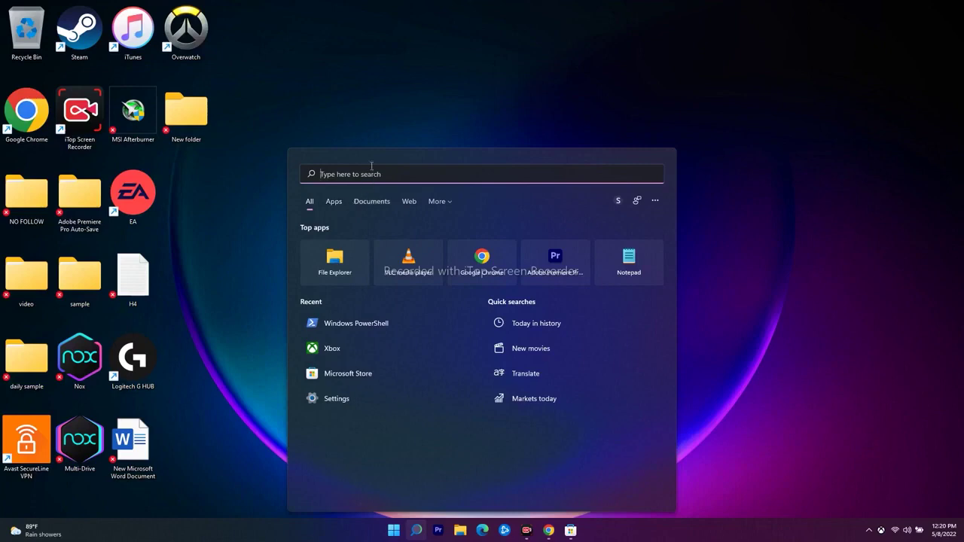
text(services)
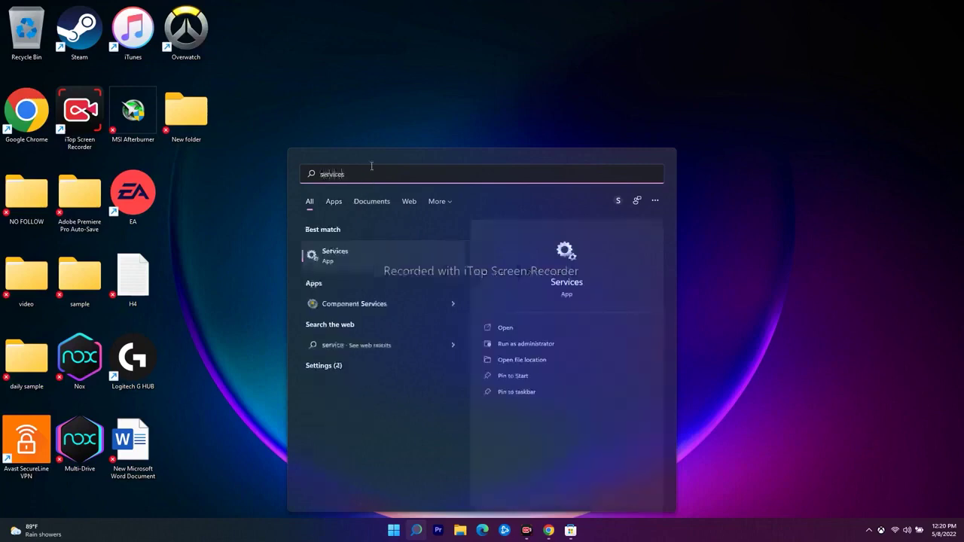
click(382, 254)
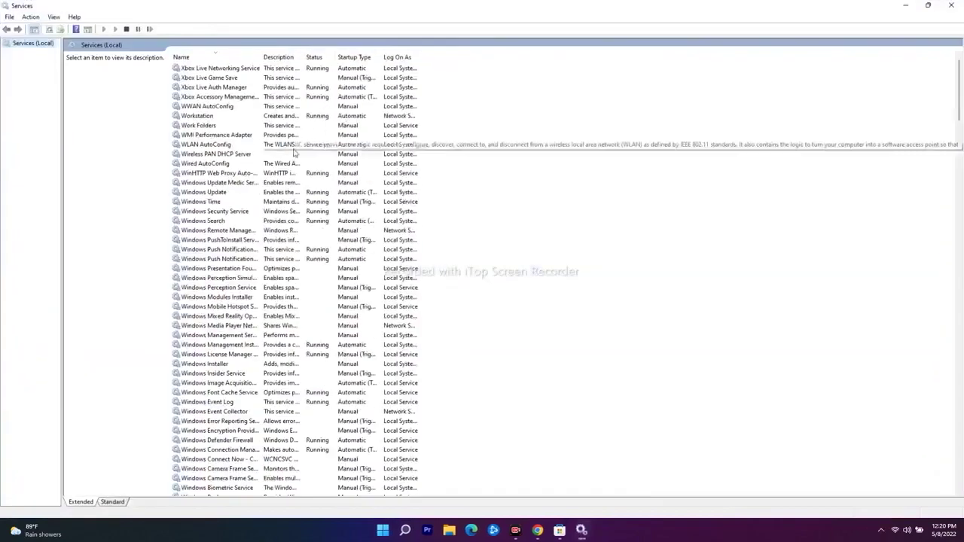
Step: Set the startup type of the IP Helper service to Automatic in its properties and confirm
scroll(294, 153, down, 20)
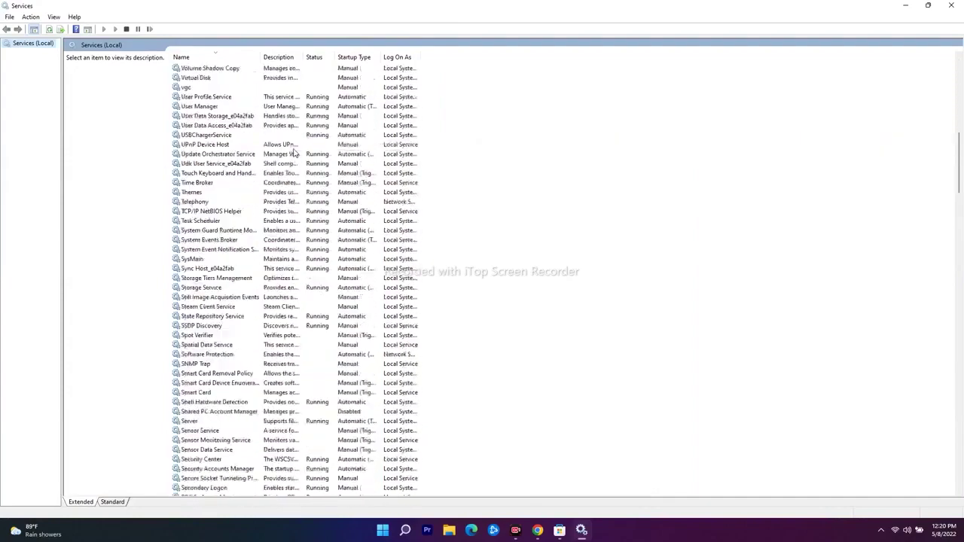
scroll(294, 153, down, 20)
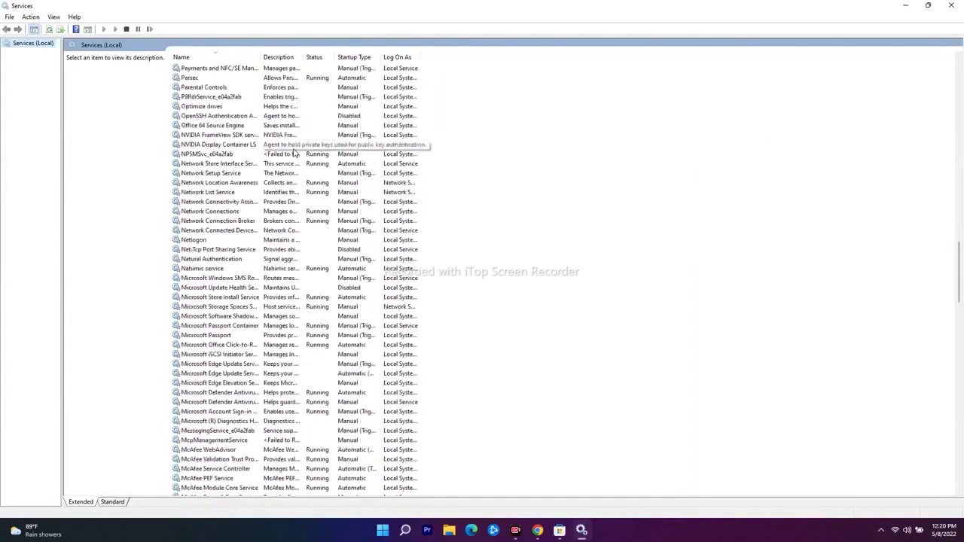
scroll(294, 152, down, 15)
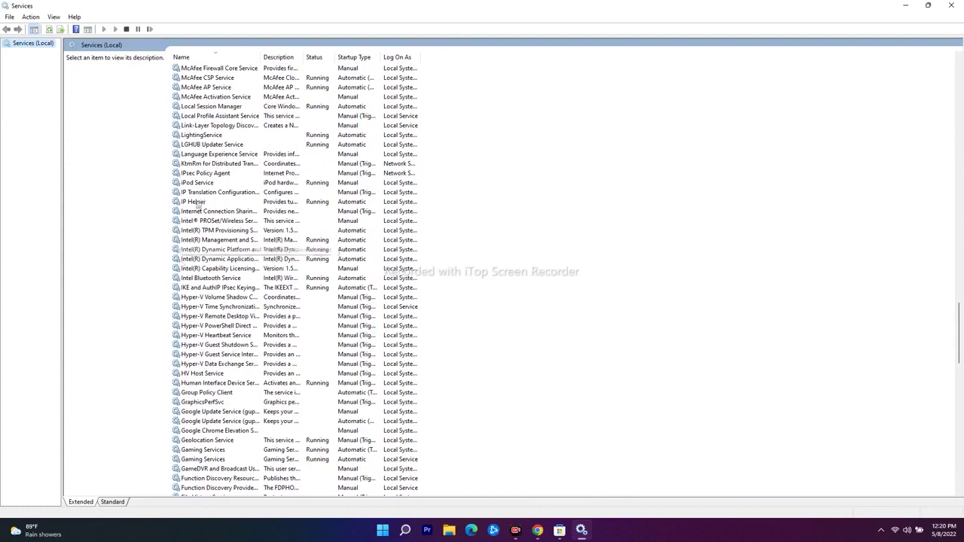
click(199, 204)
right_click(201, 203)
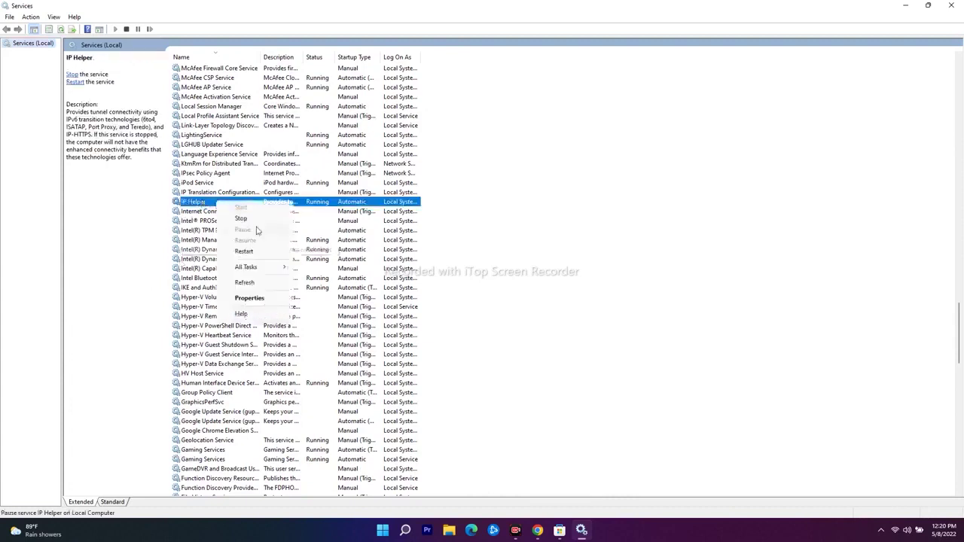
click(251, 298)
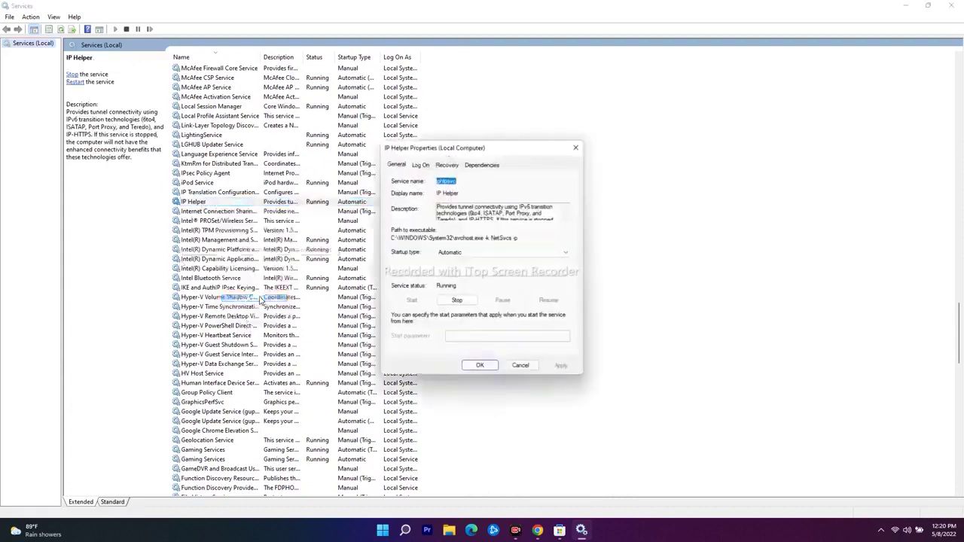
click(465, 254)
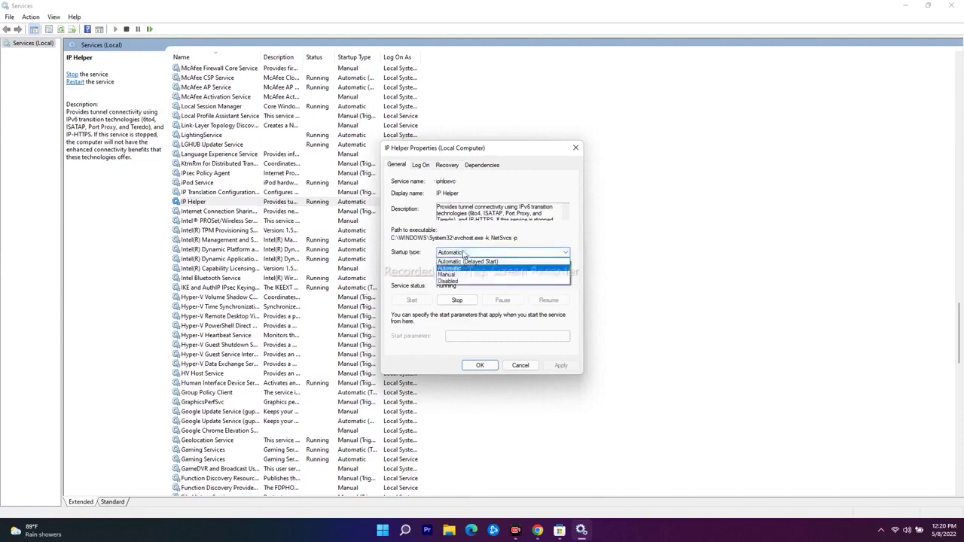
click(468, 268)
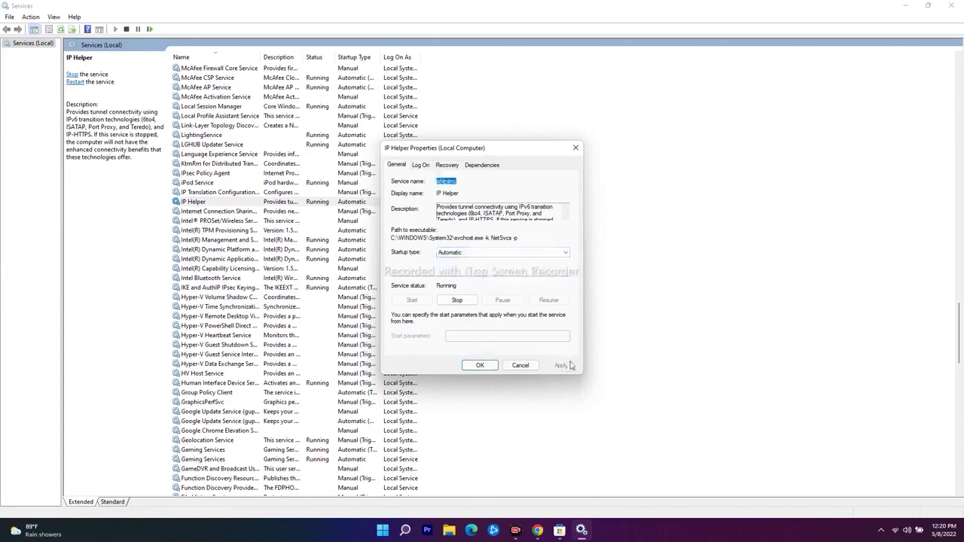
click(479, 365)
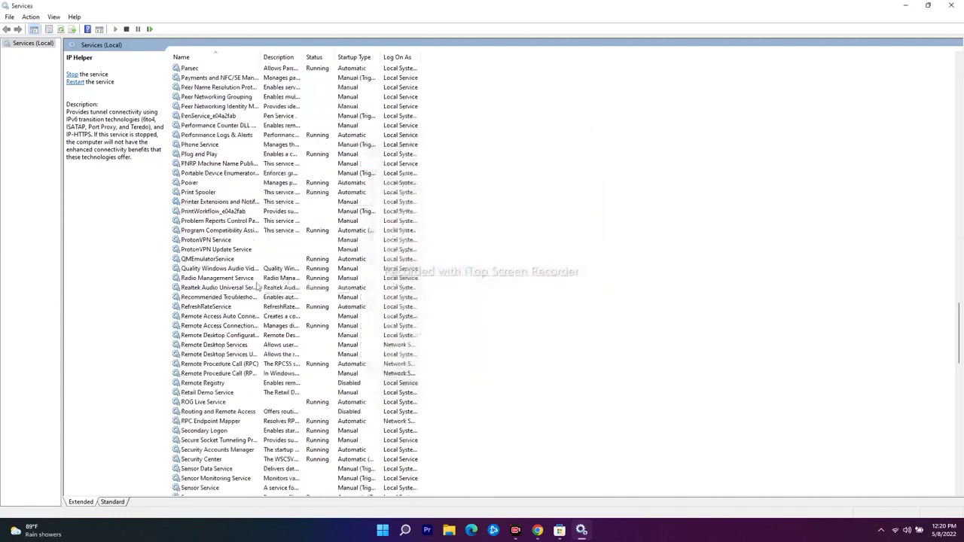
Step: Check the startup type and status in the Xbox Live Auth Manager service's properties, and close them with OK
scroll(256, 287, down, 17)
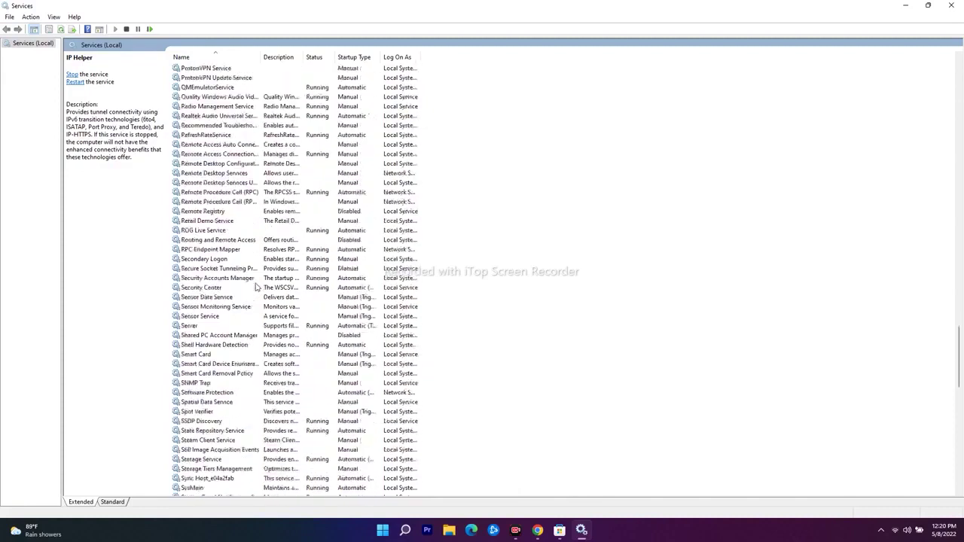
scroll(256, 287, down, 14)
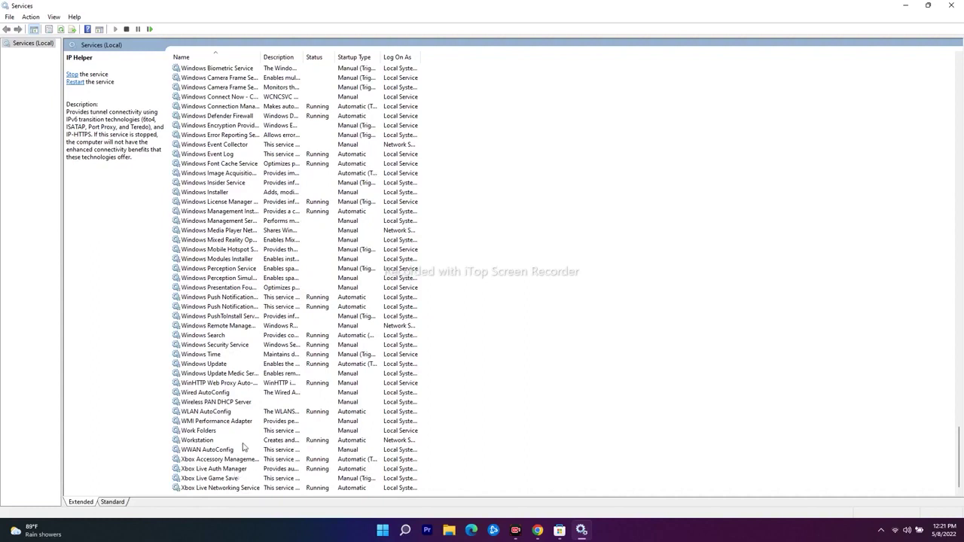
click(225, 470)
right_click(226, 472)
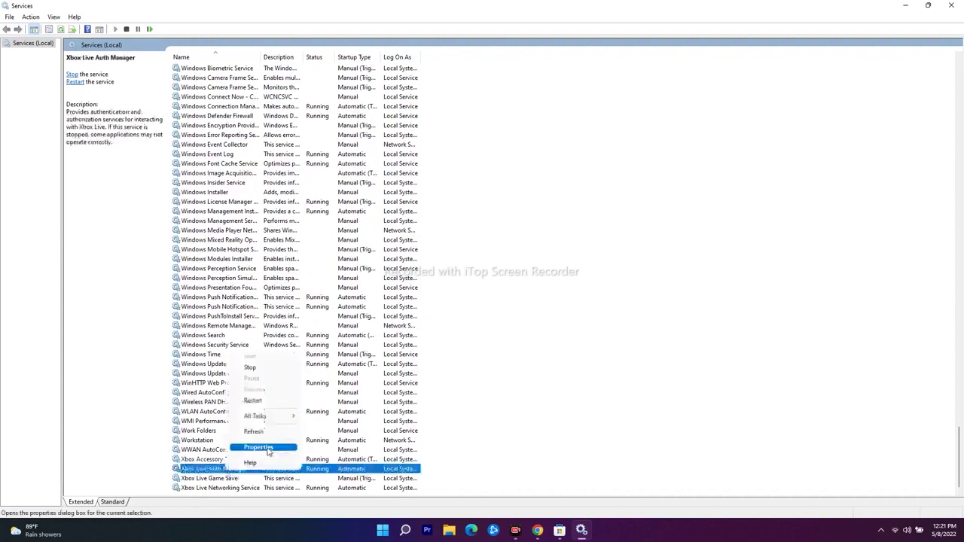
click(268, 447)
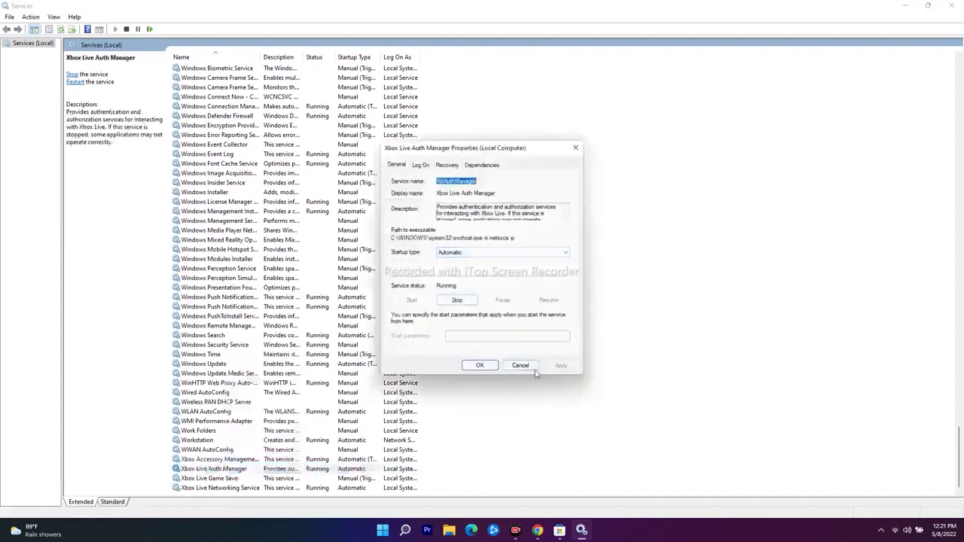
click(475, 366)
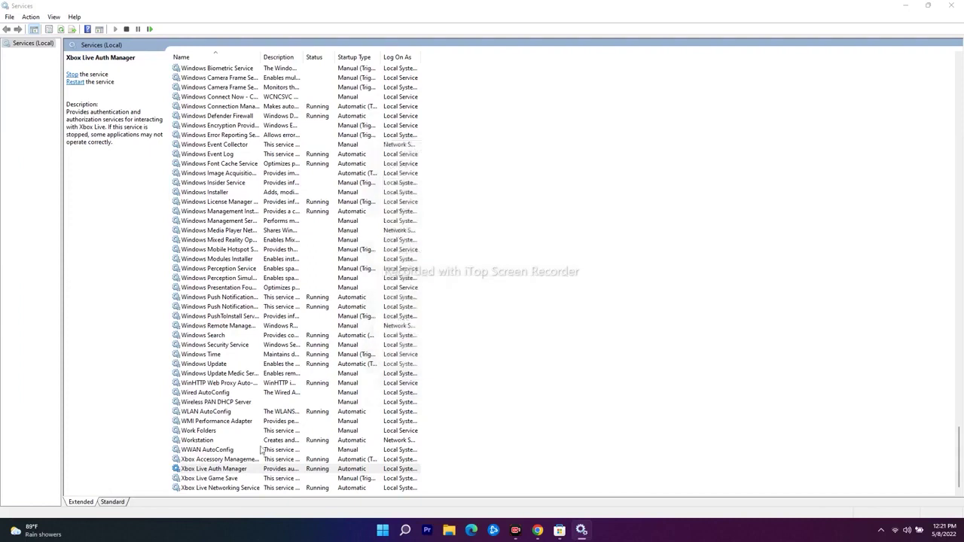
Step: Set the Xbox Live Game Save service's startup type to Automatic, start the service, and apply the change
right_click(231, 481)
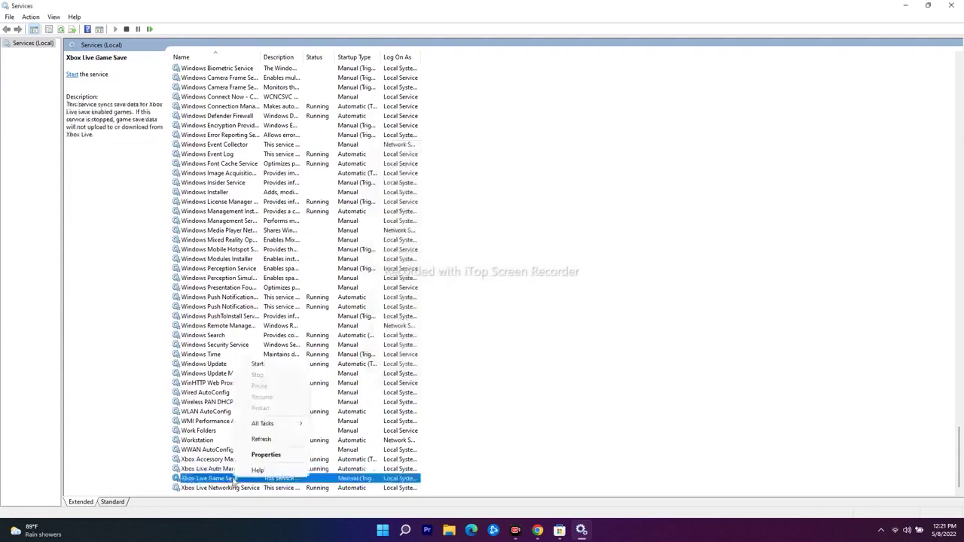
click(268, 456)
click(469, 255)
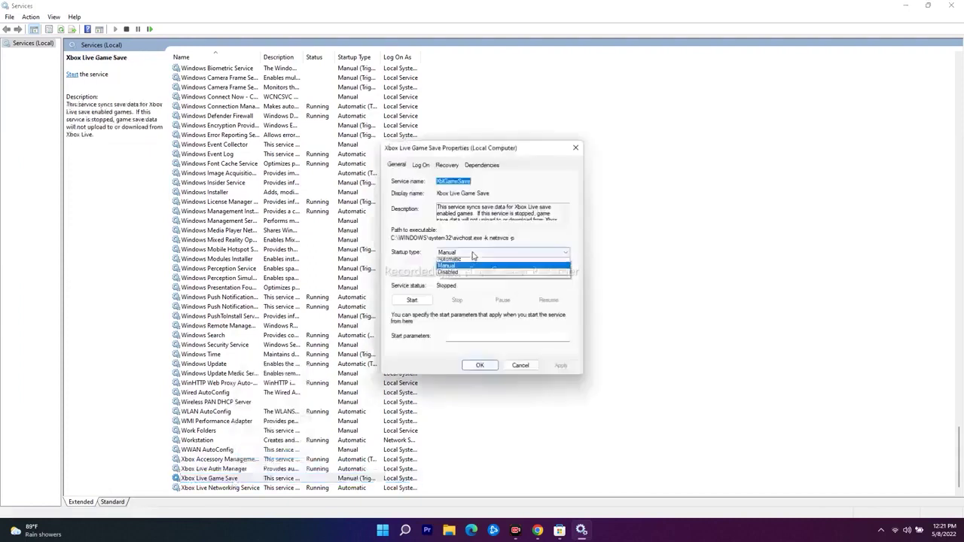
click(467, 268)
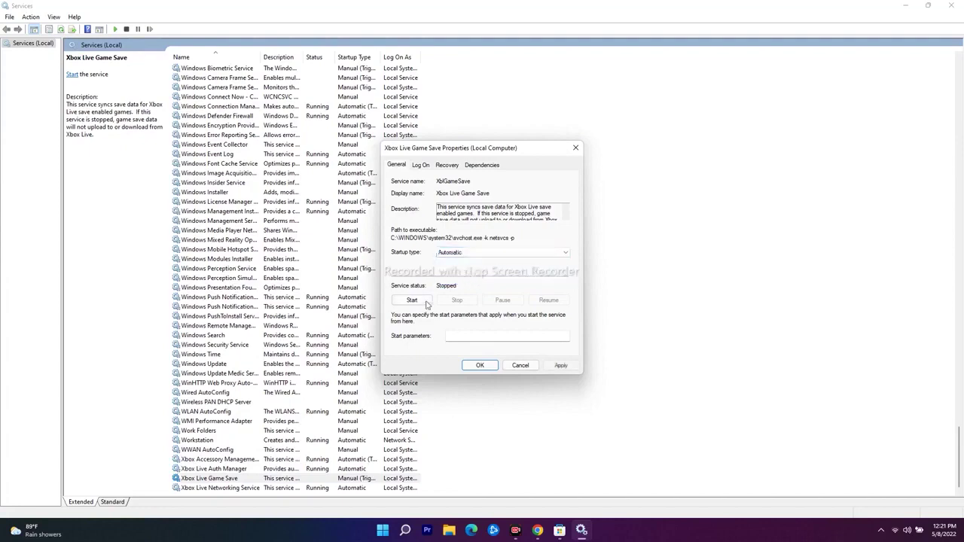
click(412, 299)
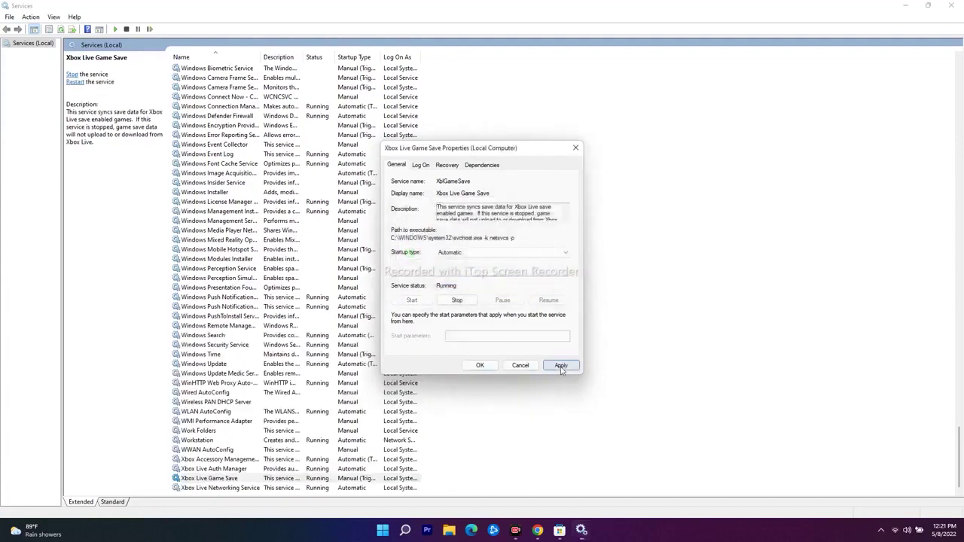
click(561, 366)
click(480, 365)
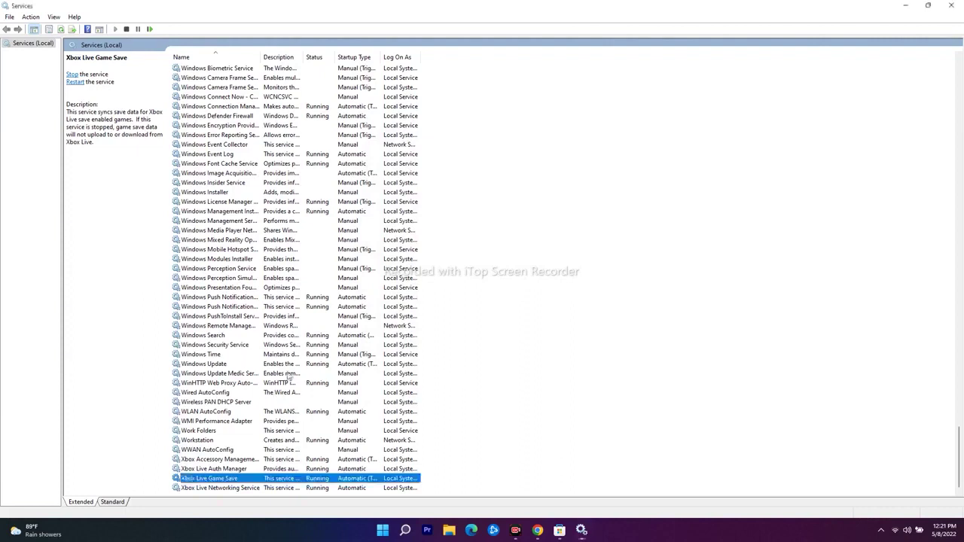
Step: Check the startup type and status in the Xbox Live Networking Service's properties, cancel them, and close Services
click(222, 488)
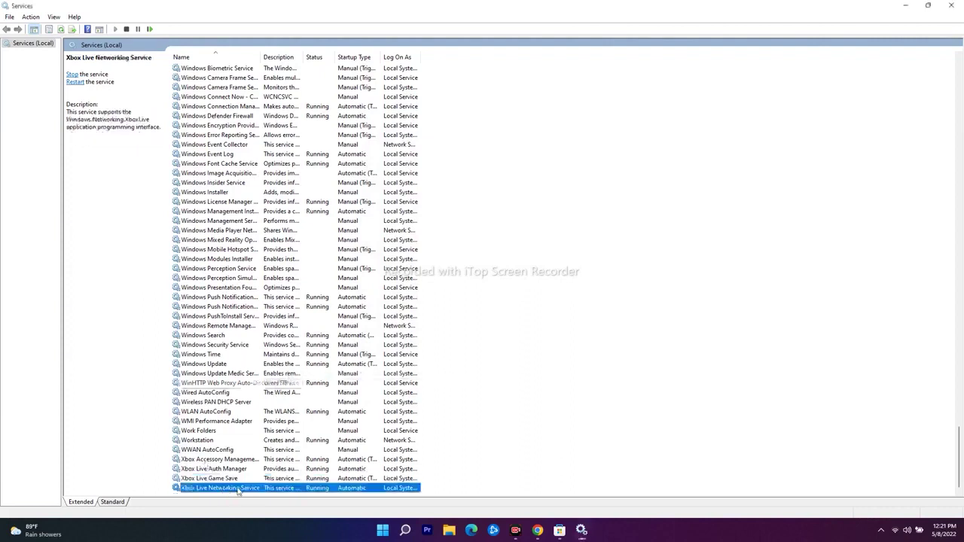
right_click(251, 491)
click(283, 465)
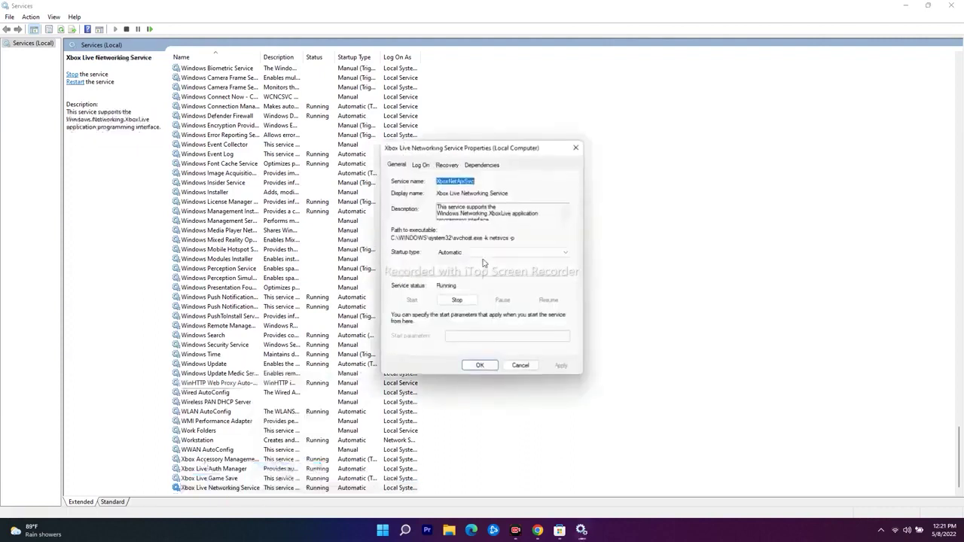
click(521, 365)
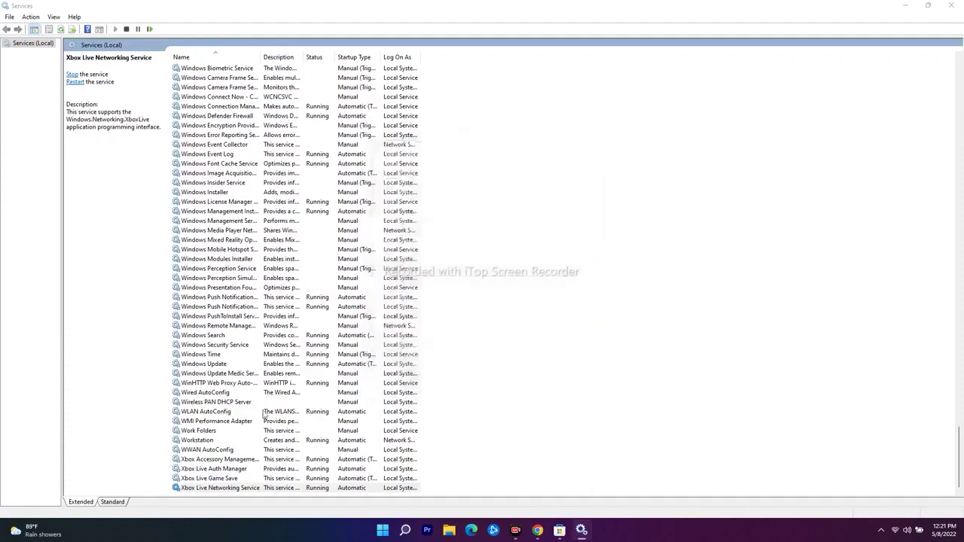
scroll(243, 437, up, 20)
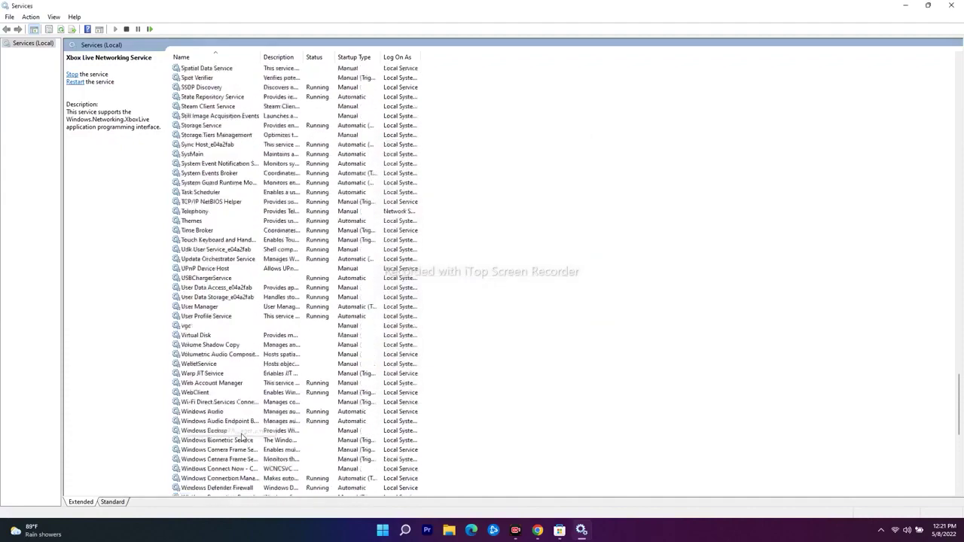
scroll(242, 438, up, 10)
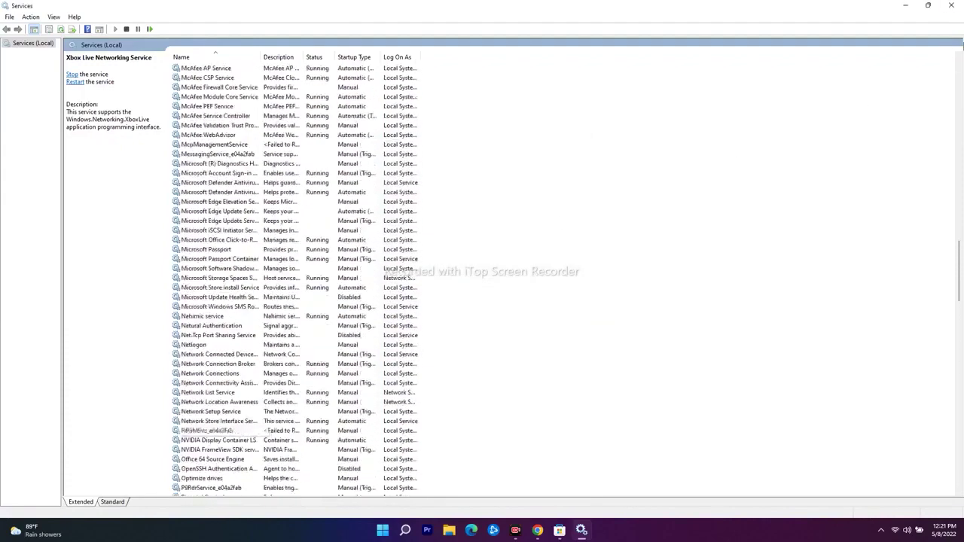
click(951, 6)
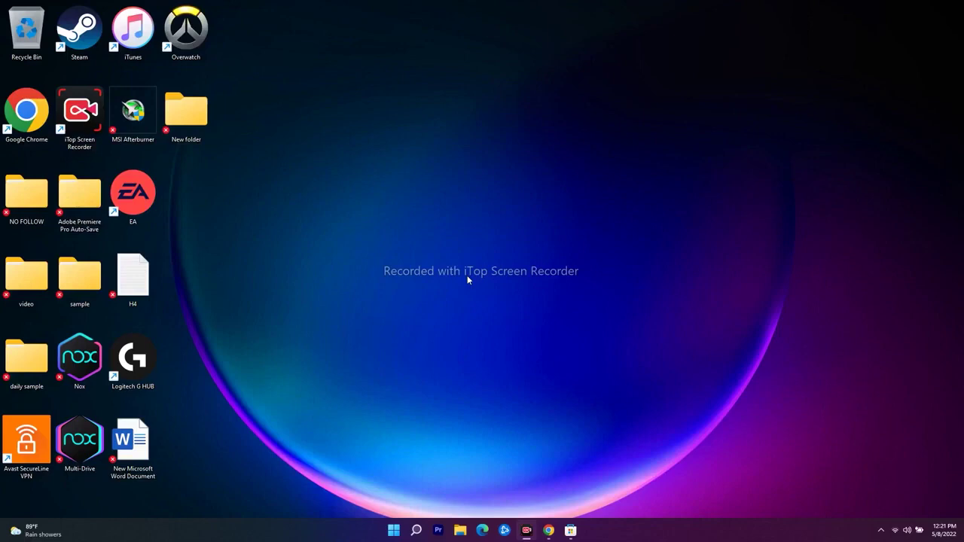
Step: Search Windows for "settings", check for updates under Windows Update, and minimize the Settings window
click(415, 531)
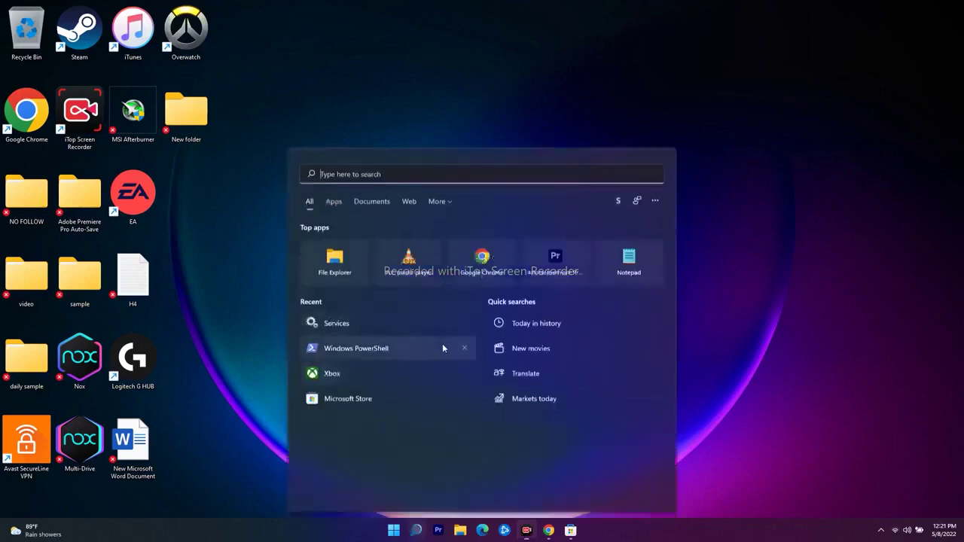
text(settings)
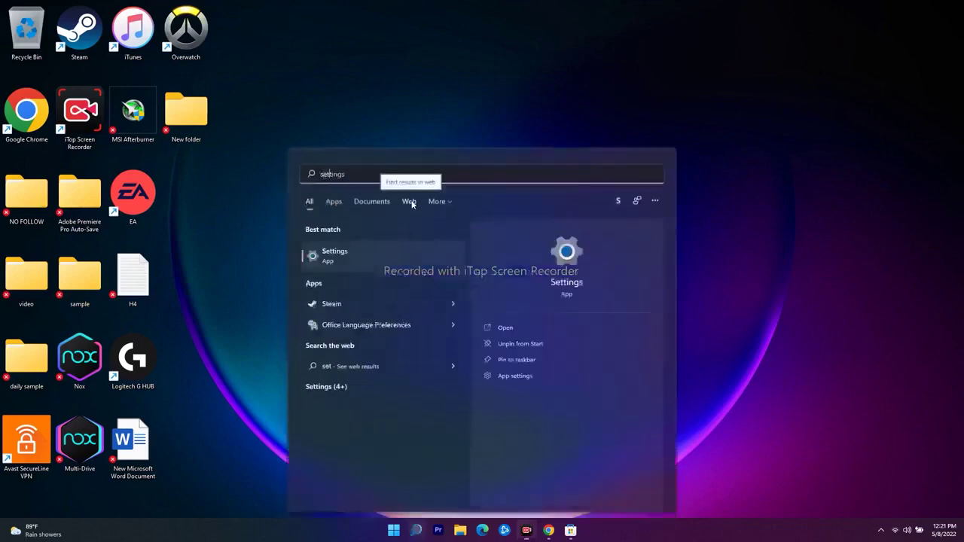
click(381, 250)
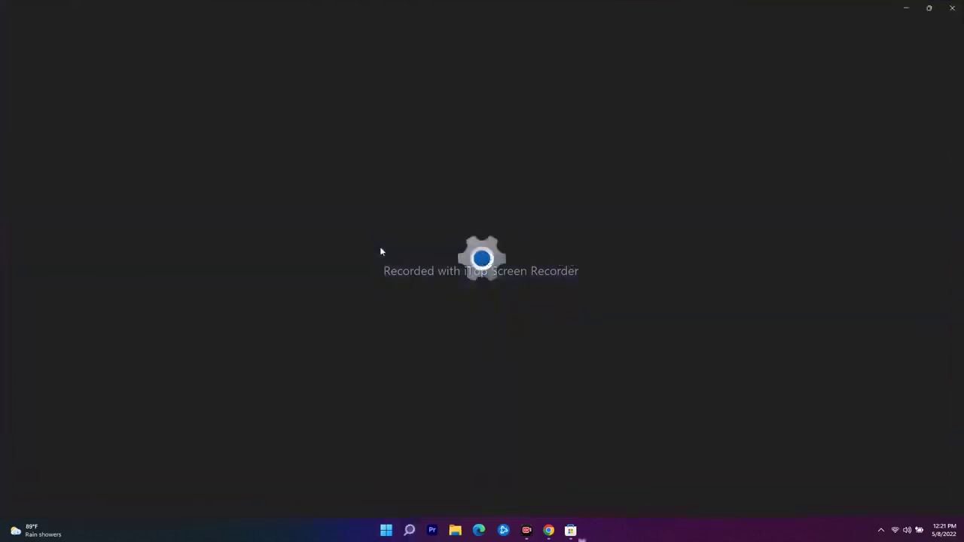
click(68, 310)
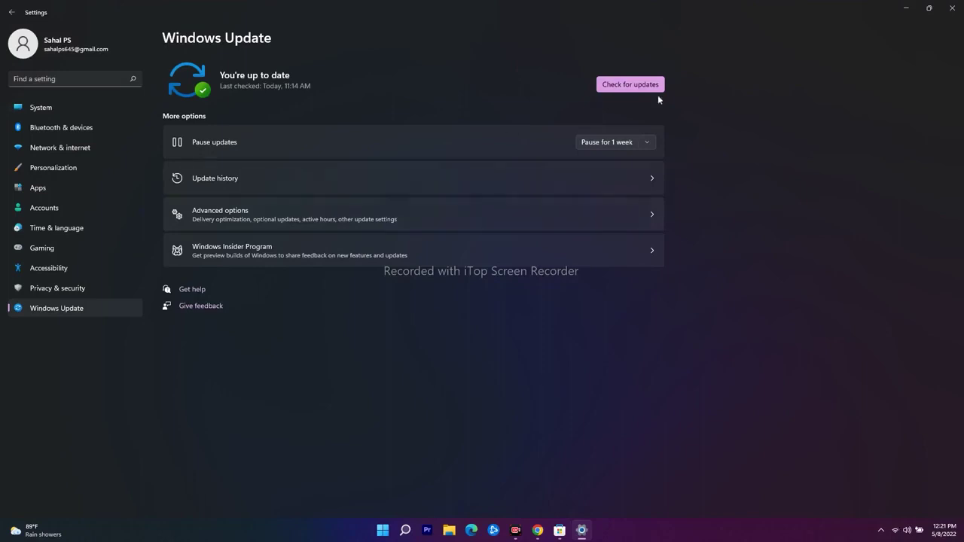
click(653, 90)
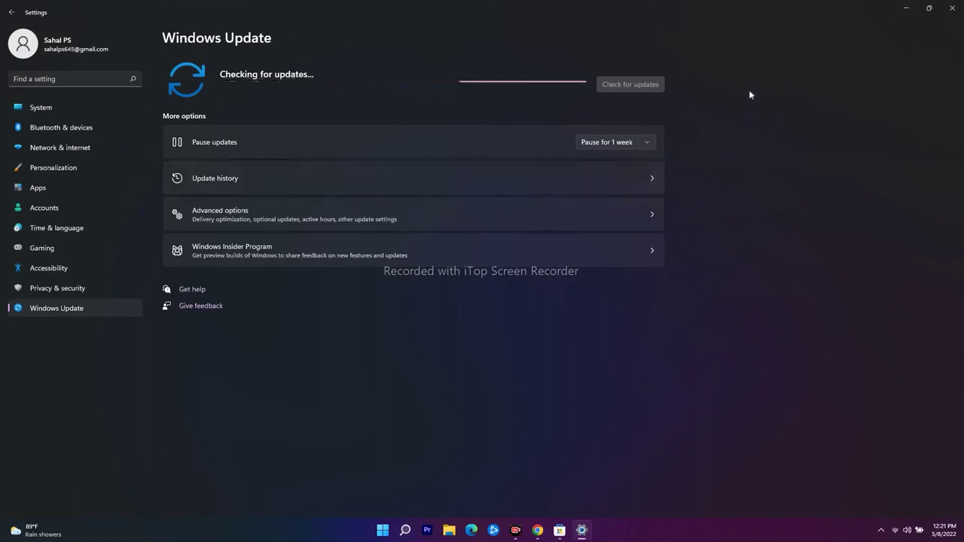
click(900, 10)
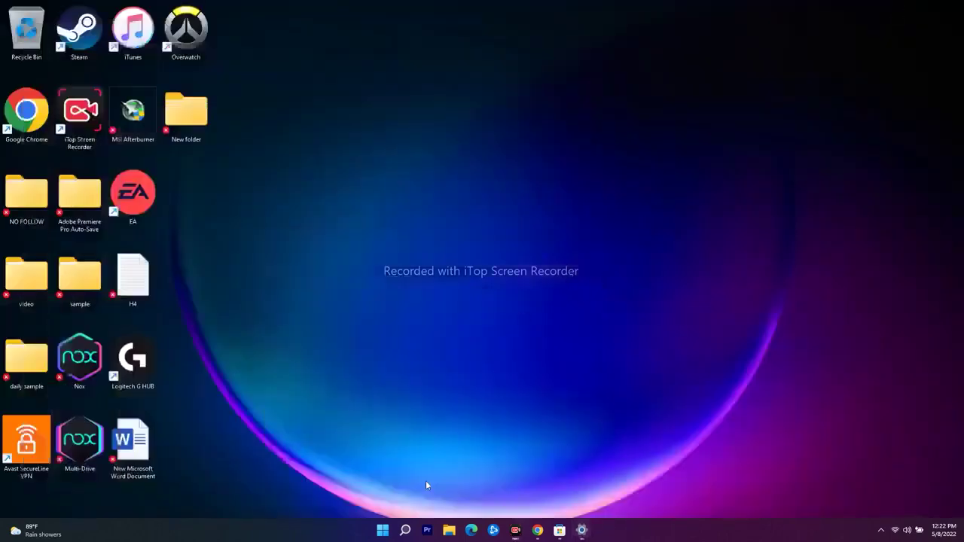
Step: Search Windows for "WSRESET", run the command, and minimize its window
click(405, 530)
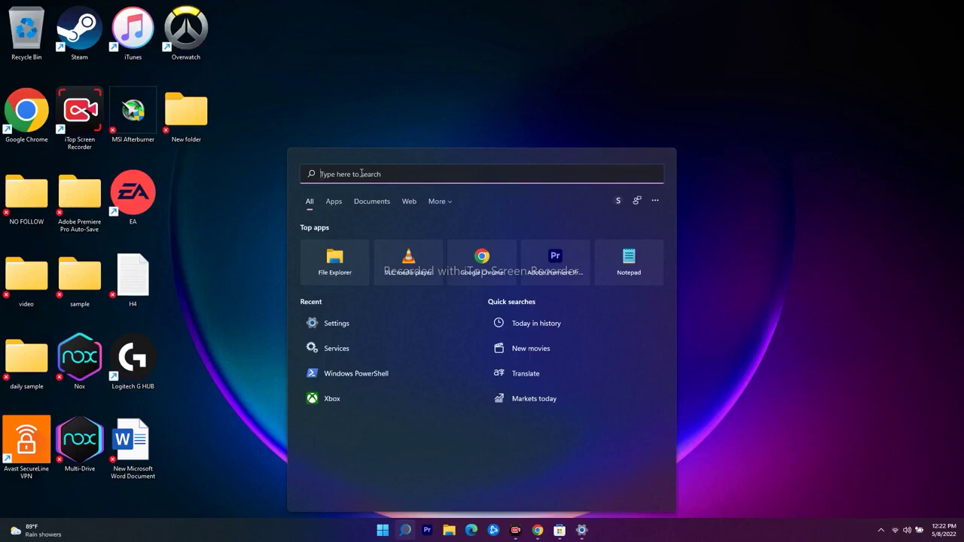
text(W)
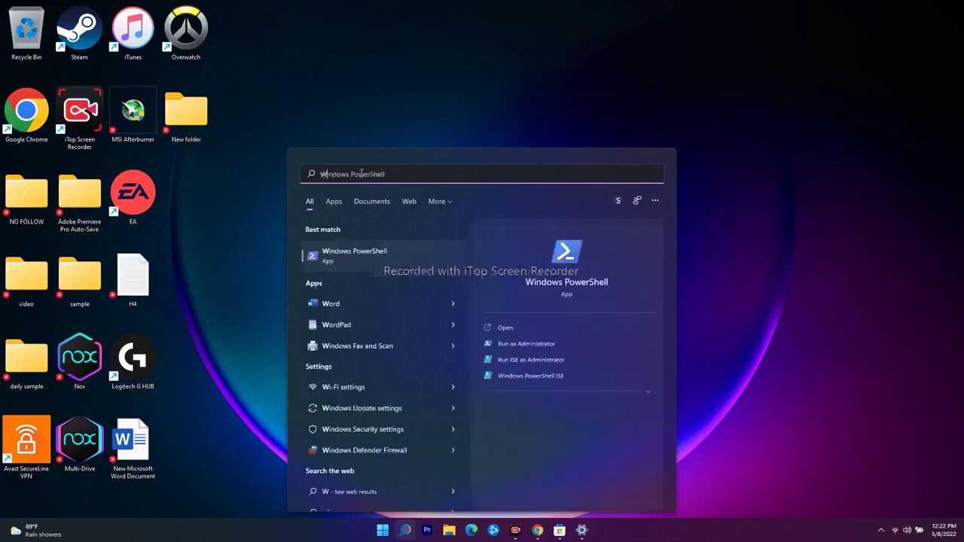
text(sreset)
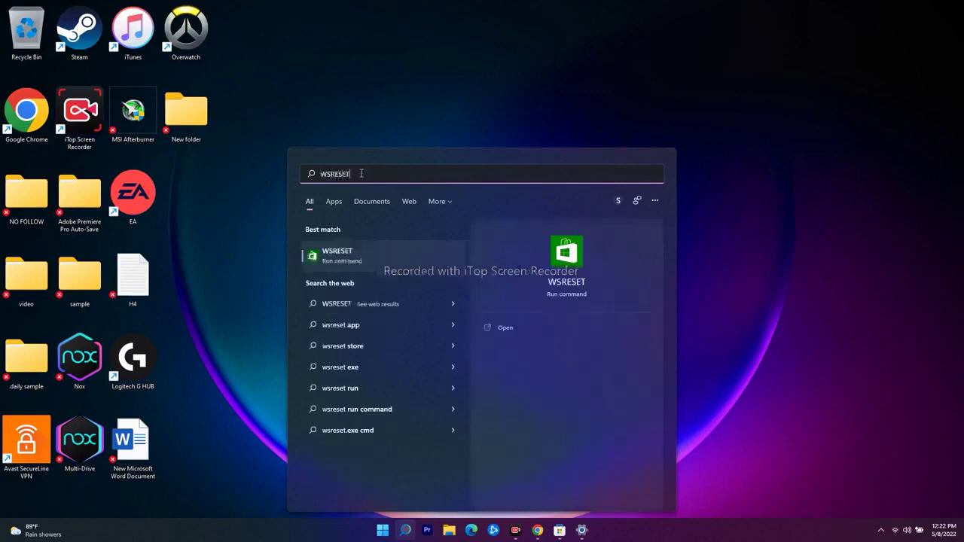
click(389, 265)
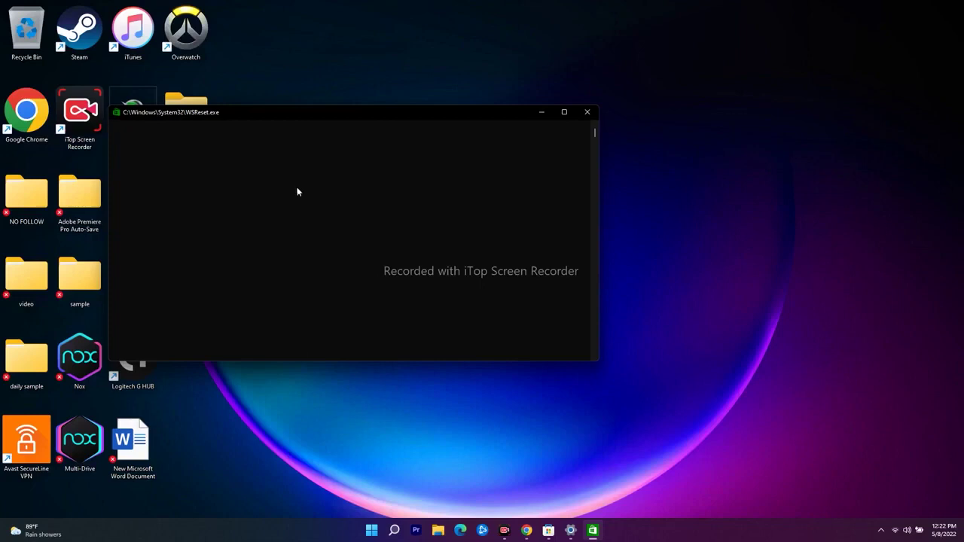
click(549, 116)
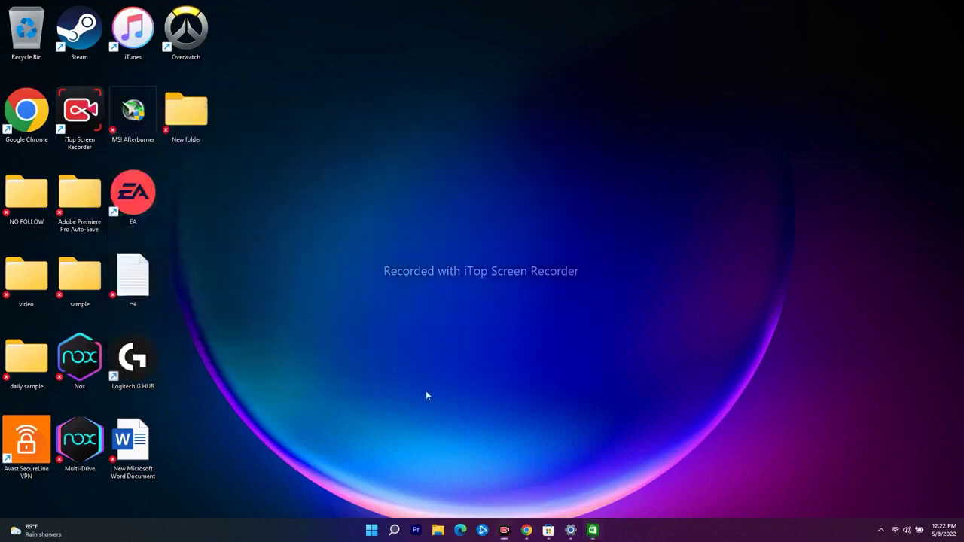
Step: Minimize the Microsoft Store window and look at the computer's power options
click(376, 531)
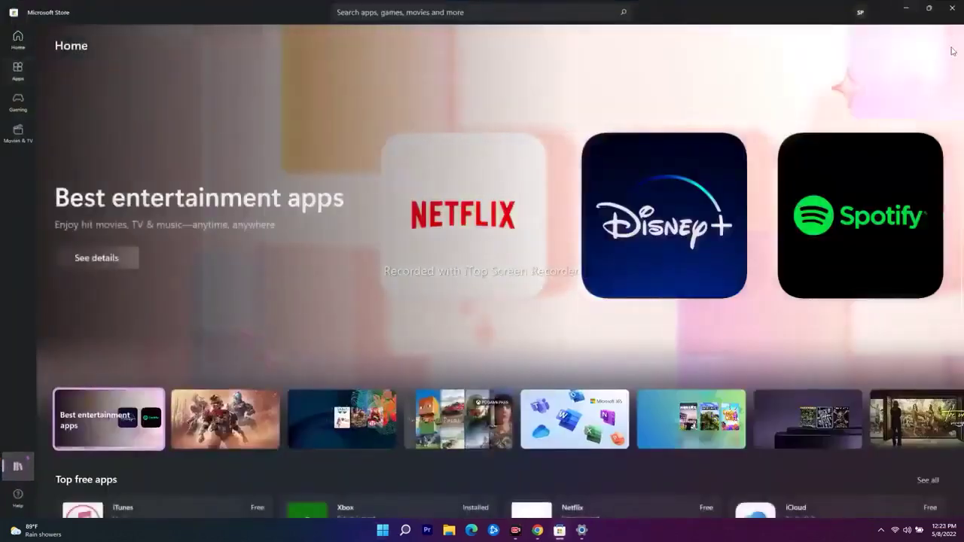
click(354, 12)
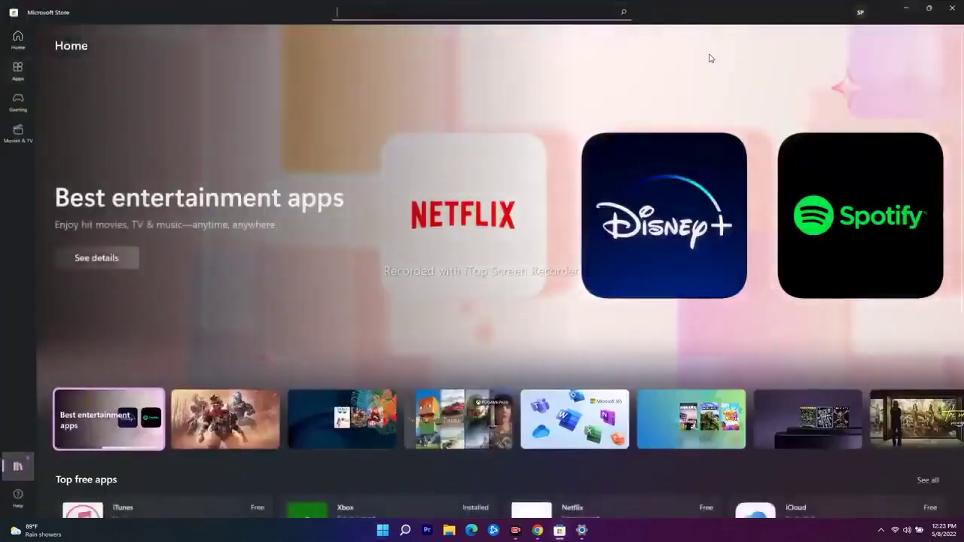
click(906, 7)
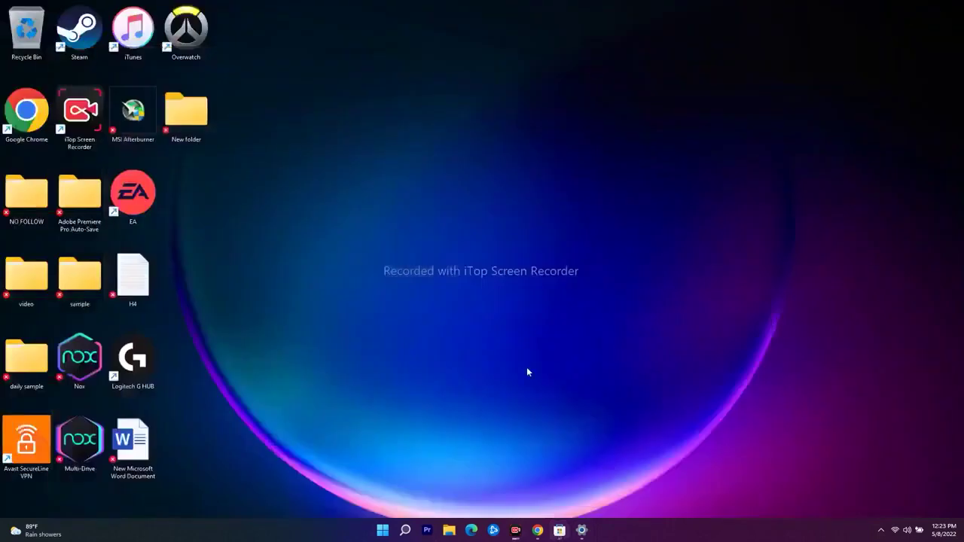
click(383, 530)
click(606, 495)
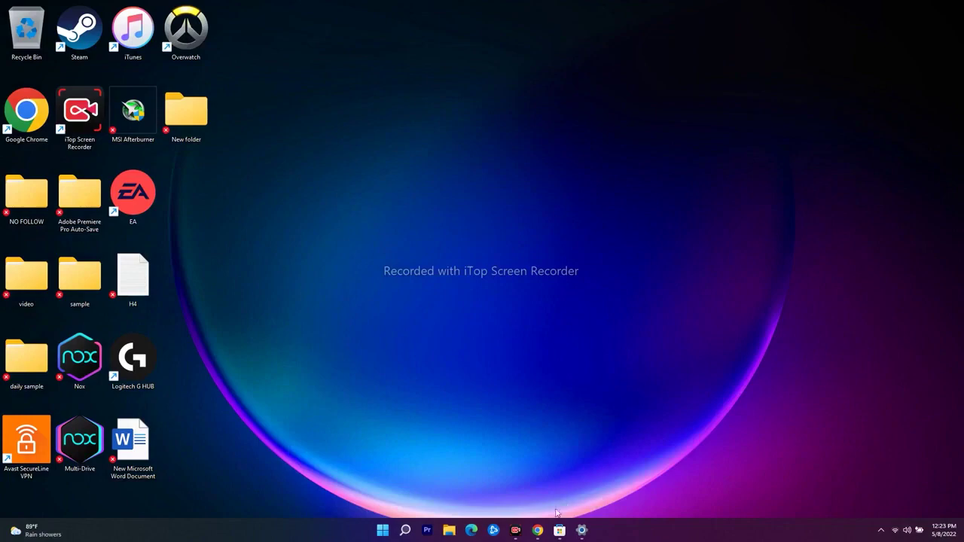
Step: Switch to Chrome and open both Microsoft download links under Step 14 of the video description in new tabs
click(537, 530)
scroll(251, 309, down, 3)
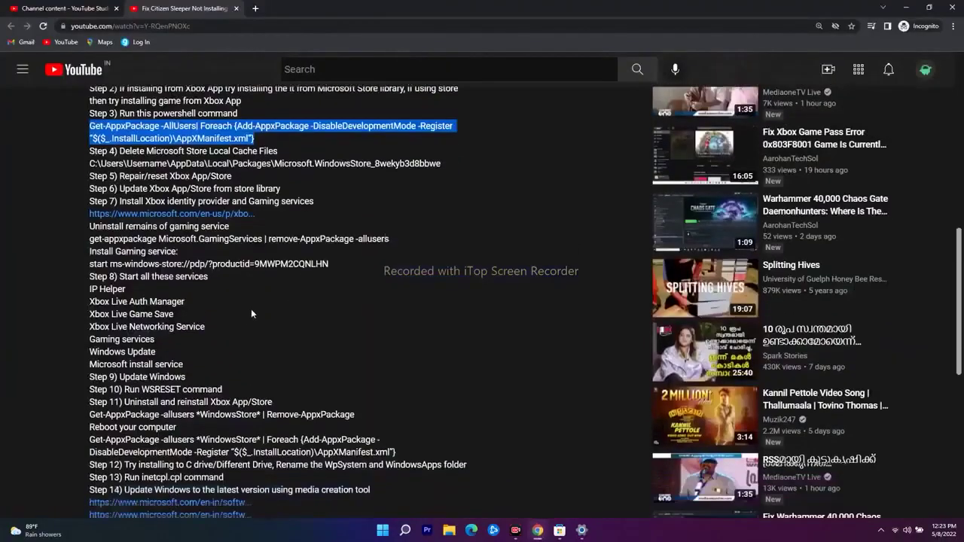
right_click(241, 435)
click(277, 352)
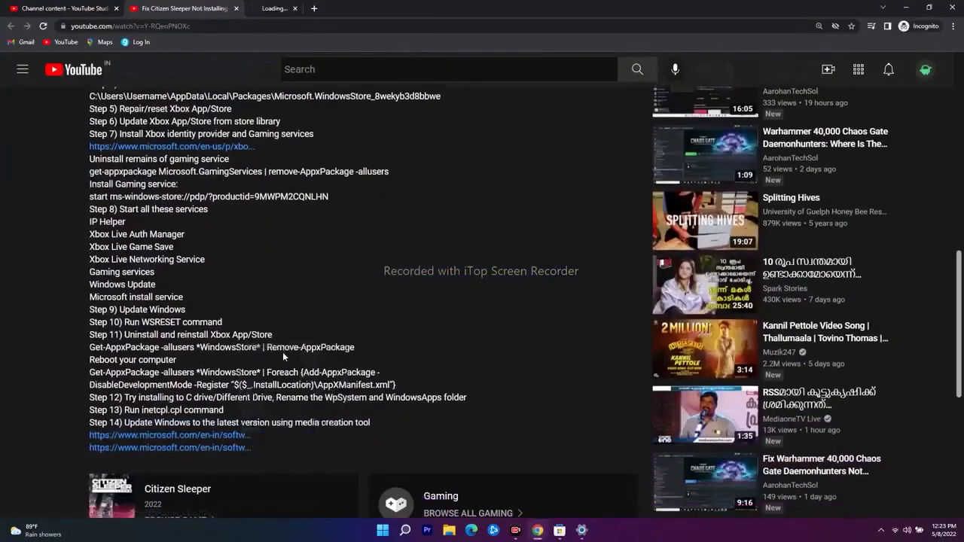
right_click(198, 447)
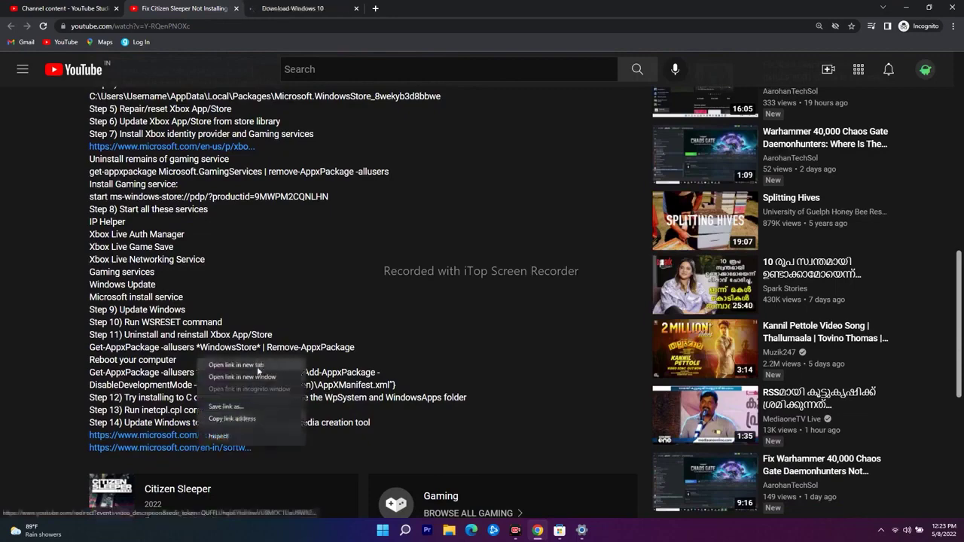
click(236, 364)
Step: Look through the Download Windows 10 and Download Windows 11 pages for the update and installation media options
click(324, 8)
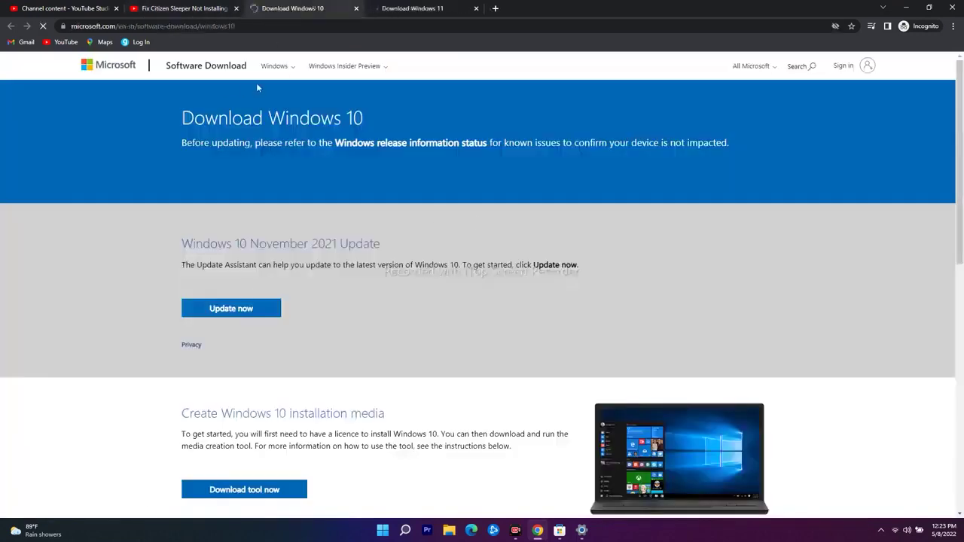
click(399, 4)
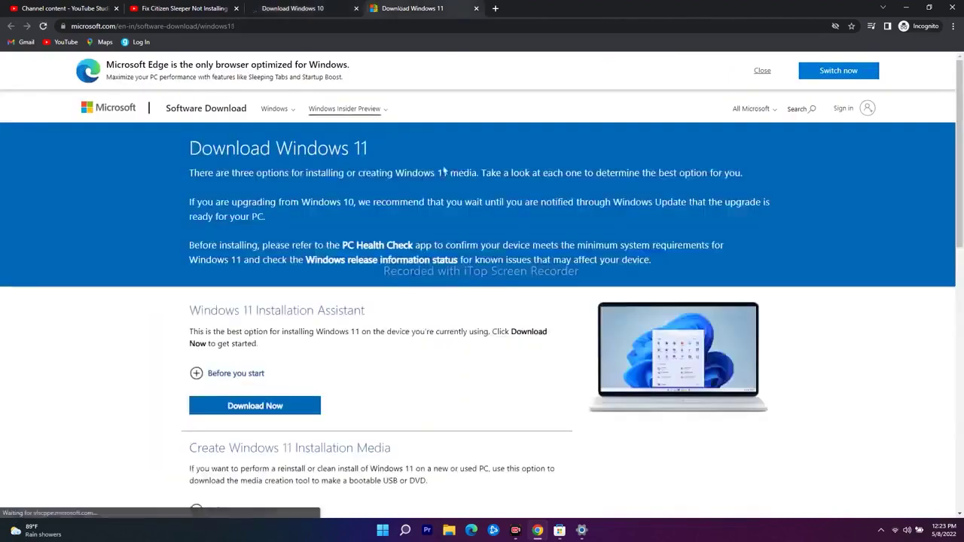
scroll(269, 68, down, 3)
scroll(269, 68, up, 3)
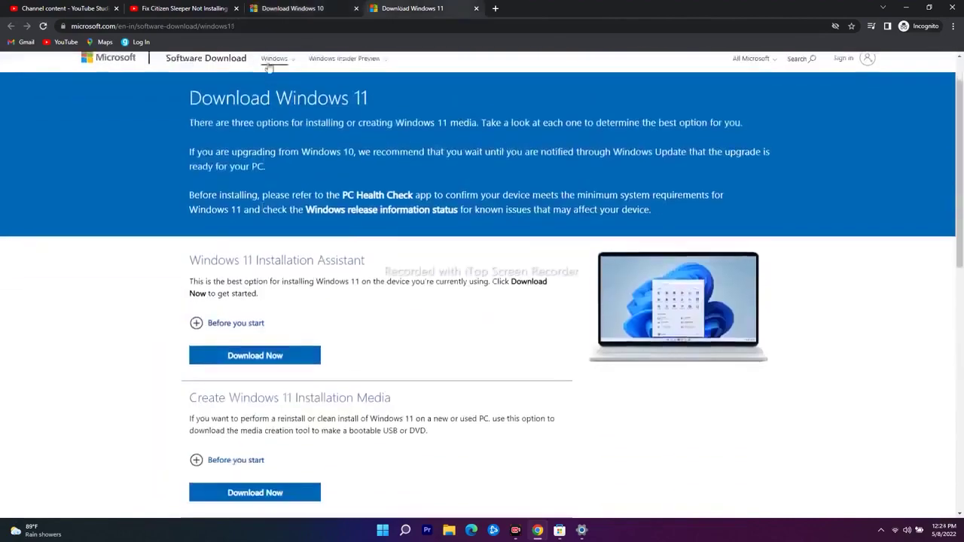
Step: Minimize the browser, bring back the Microsoft Store, and close it
click(904, 9)
click(558, 530)
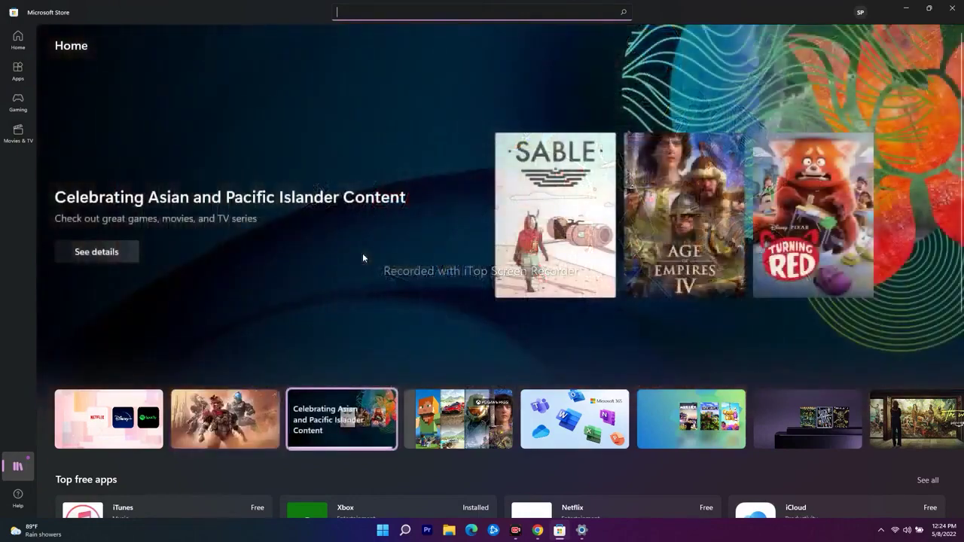
click(949, 8)
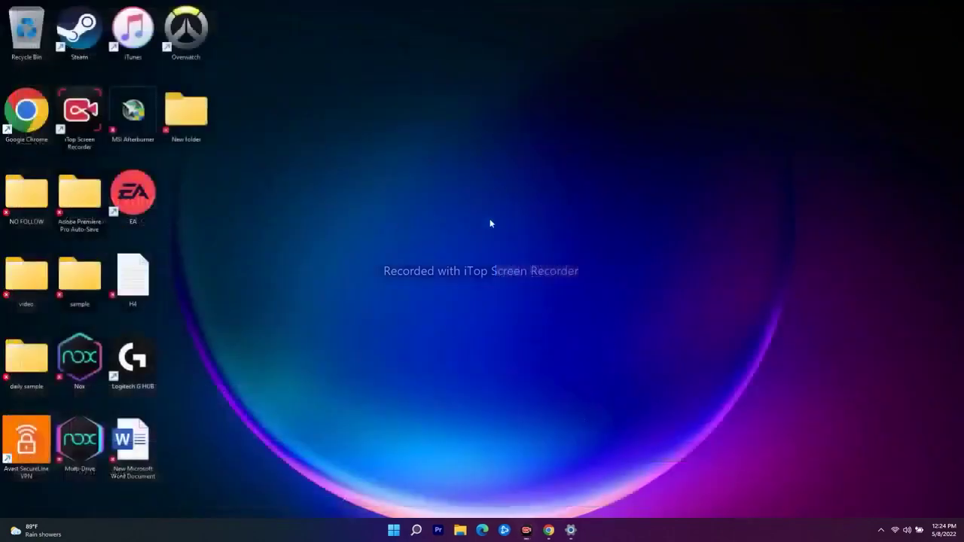